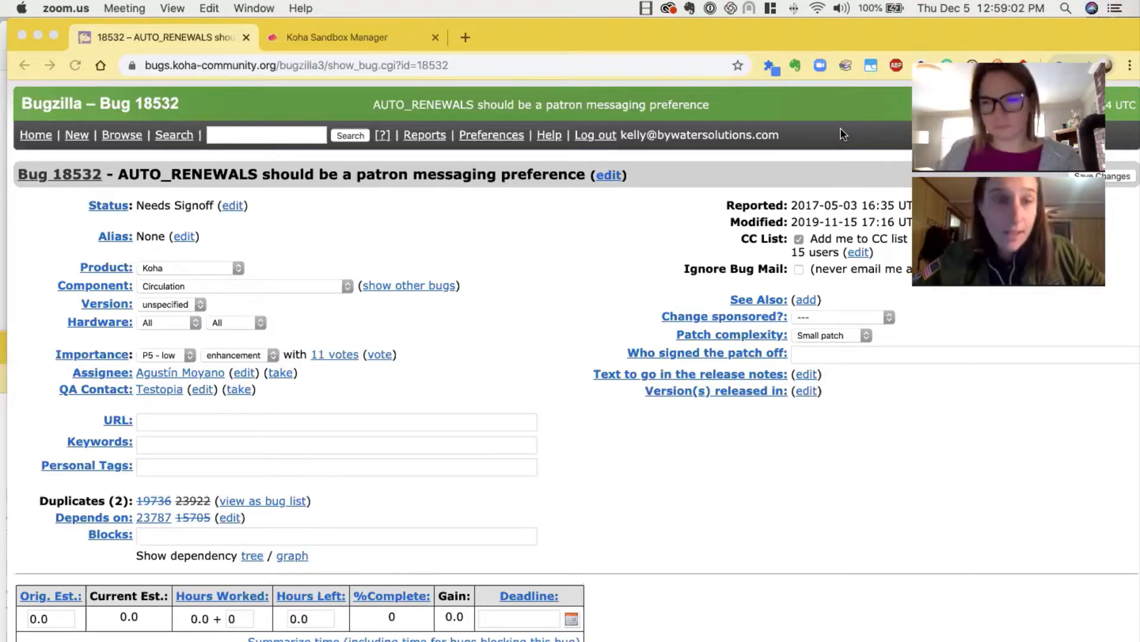
# Examine bug 18532's status, attachments and the test plan in its latest comment
pyautogui.click(84, 201)
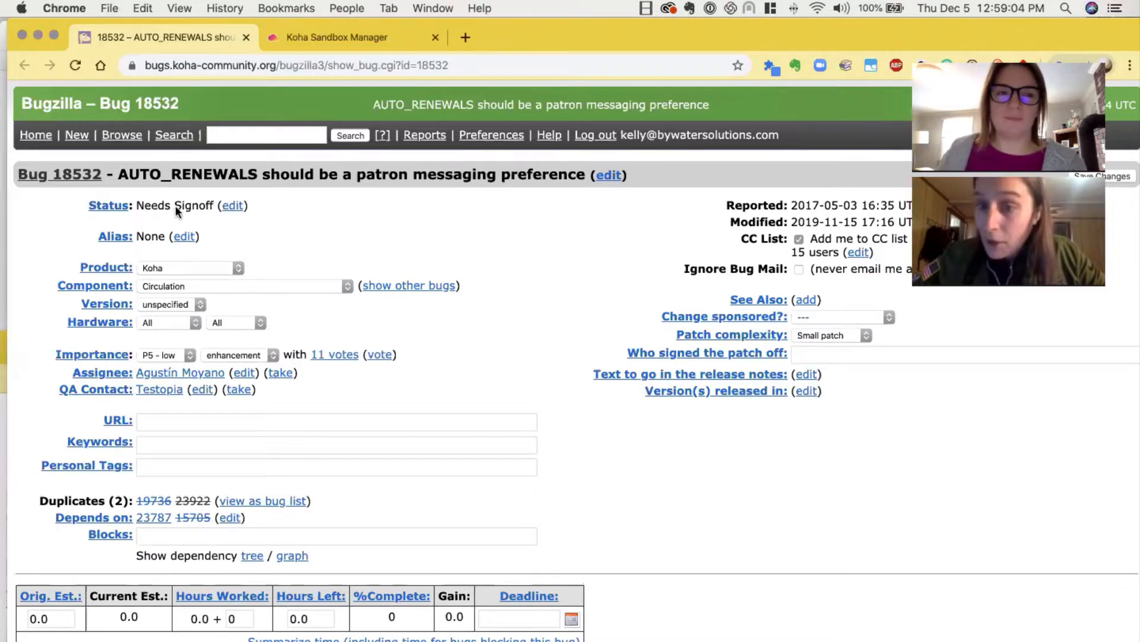
pyautogui.moveTo(219, 206); pyautogui.dragTo(76, 206)
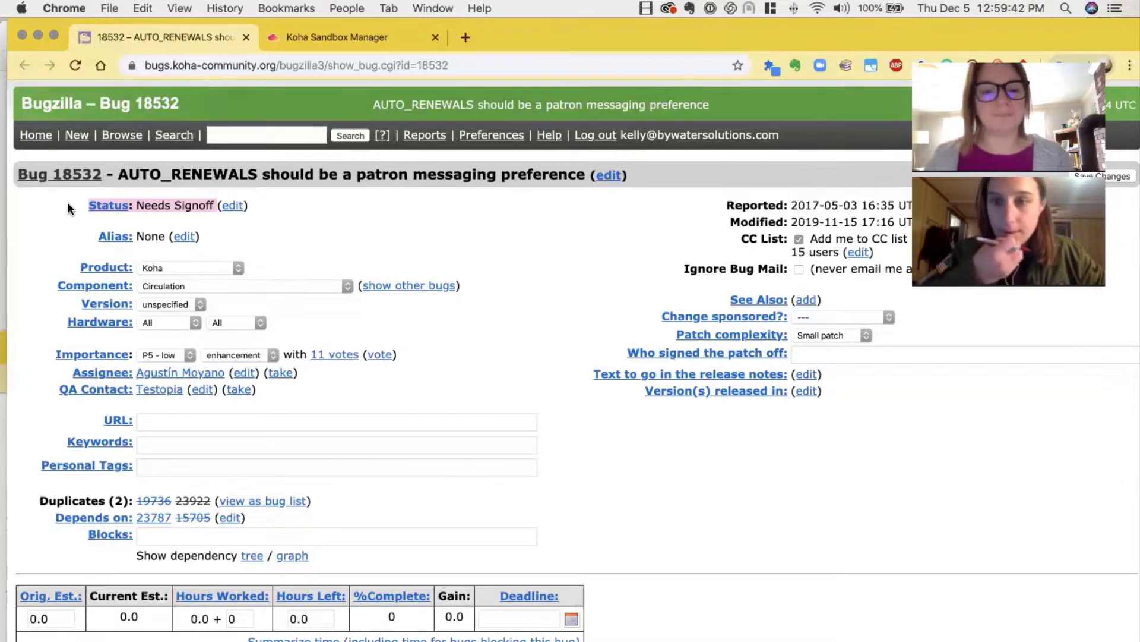
pyautogui.scroll(-1, 251, 423)
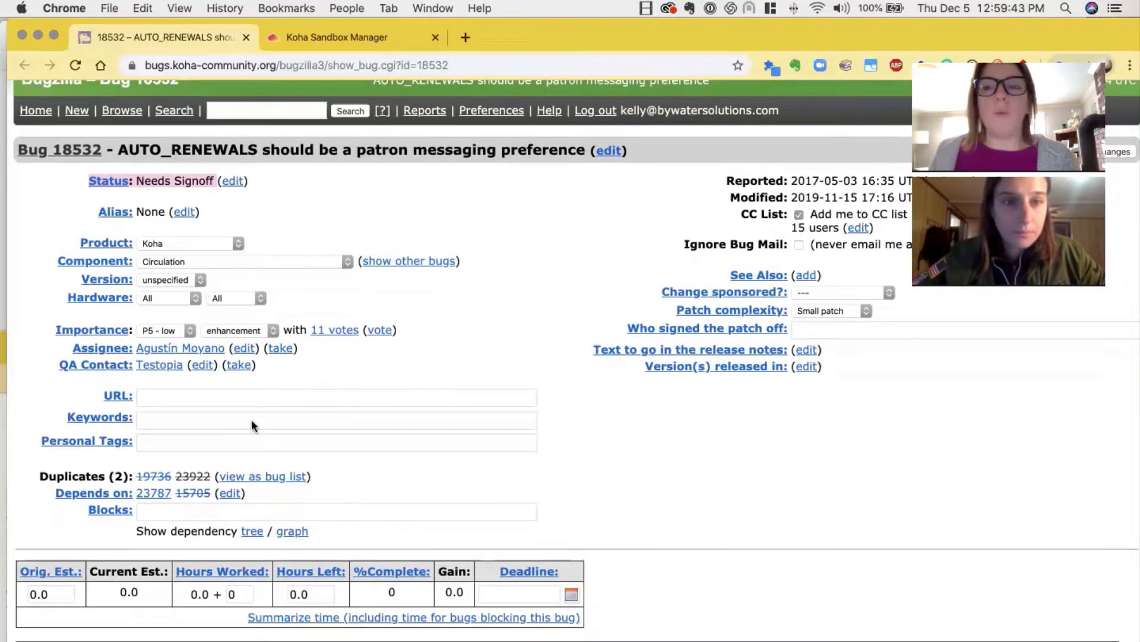
pyautogui.scroll(-5, 251, 419)
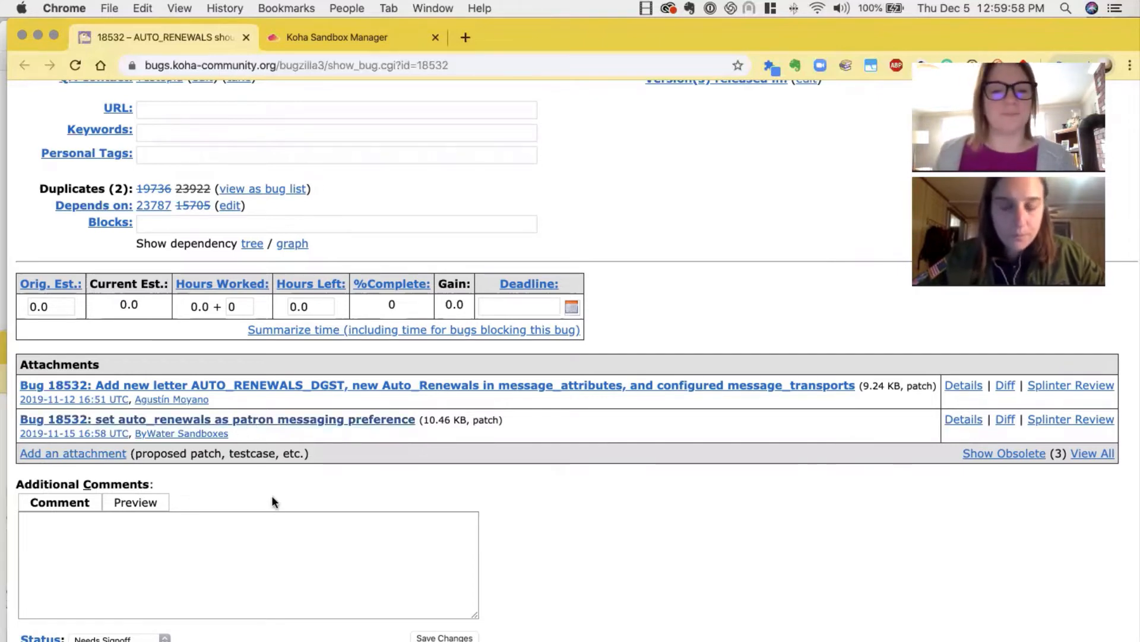
pyautogui.scroll(-20, 272, 494)
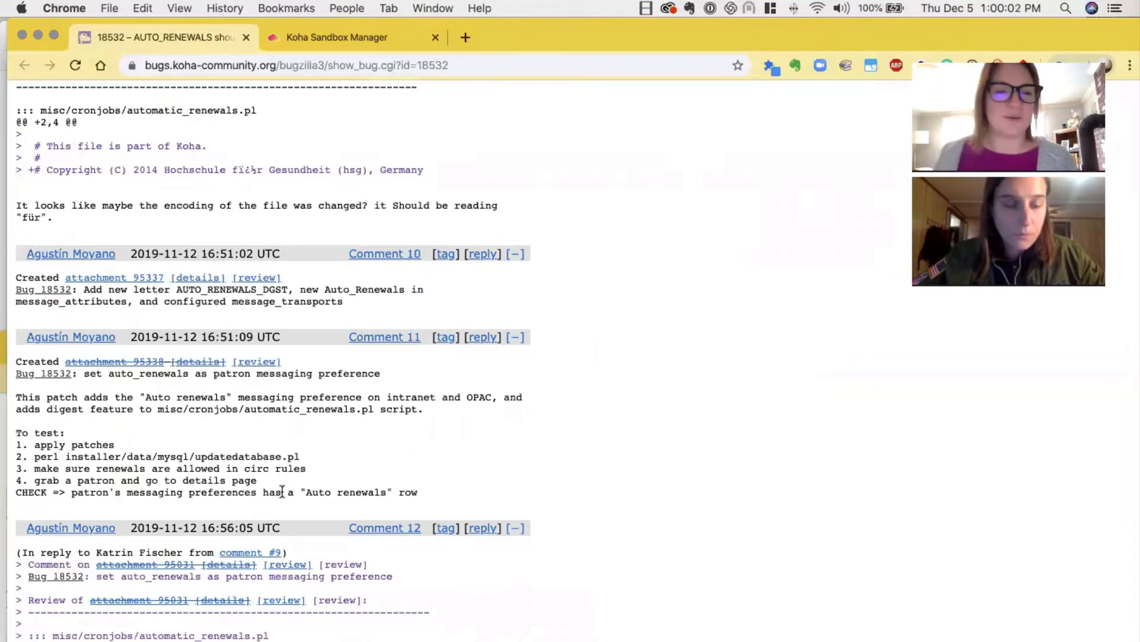
pyautogui.scroll(-3, 282, 493)
pyautogui.scroll(-13, 282, 493)
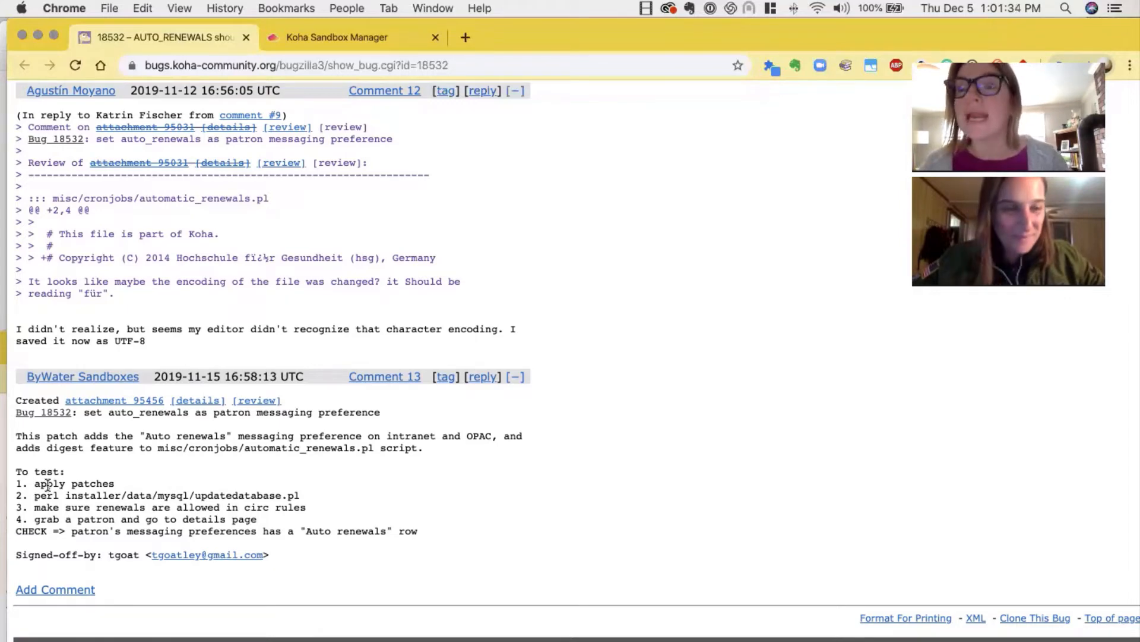
# Switch to the Koha Sandbox Manager and open the form for creating a new sandbox
pyautogui.click(322, 37)
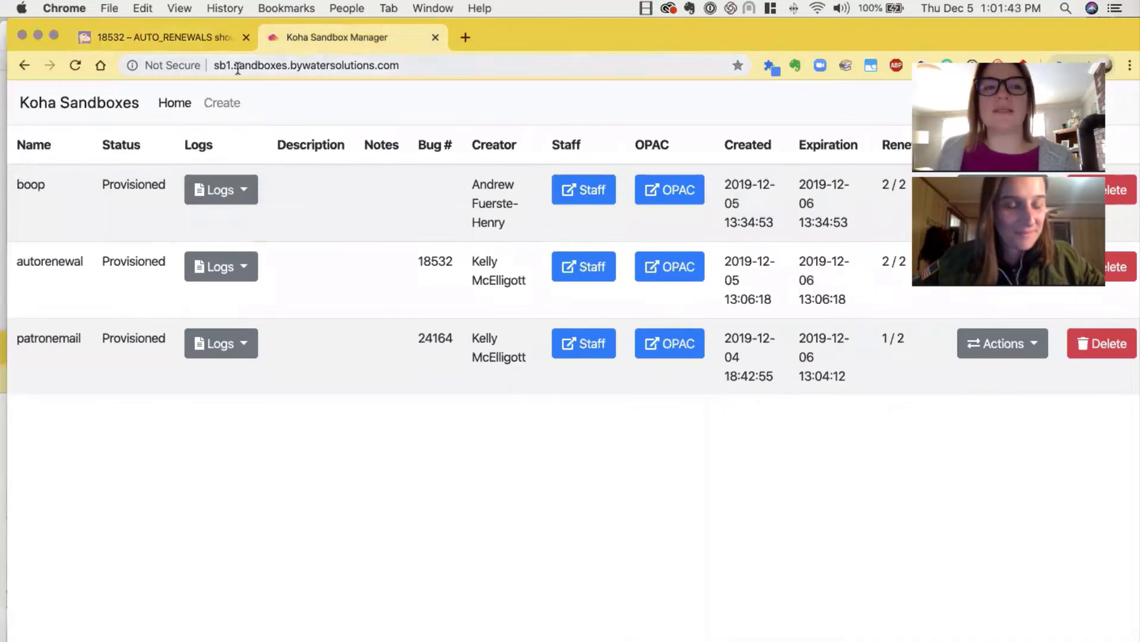
pyautogui.click(389, 68)
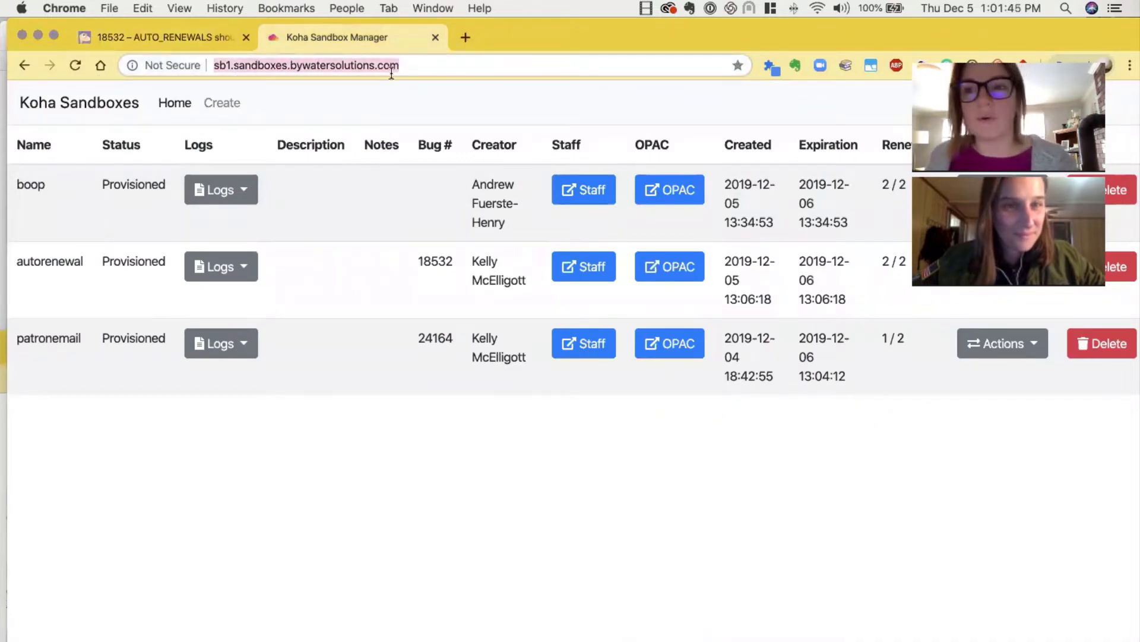
pyautogui.click(226, 110)
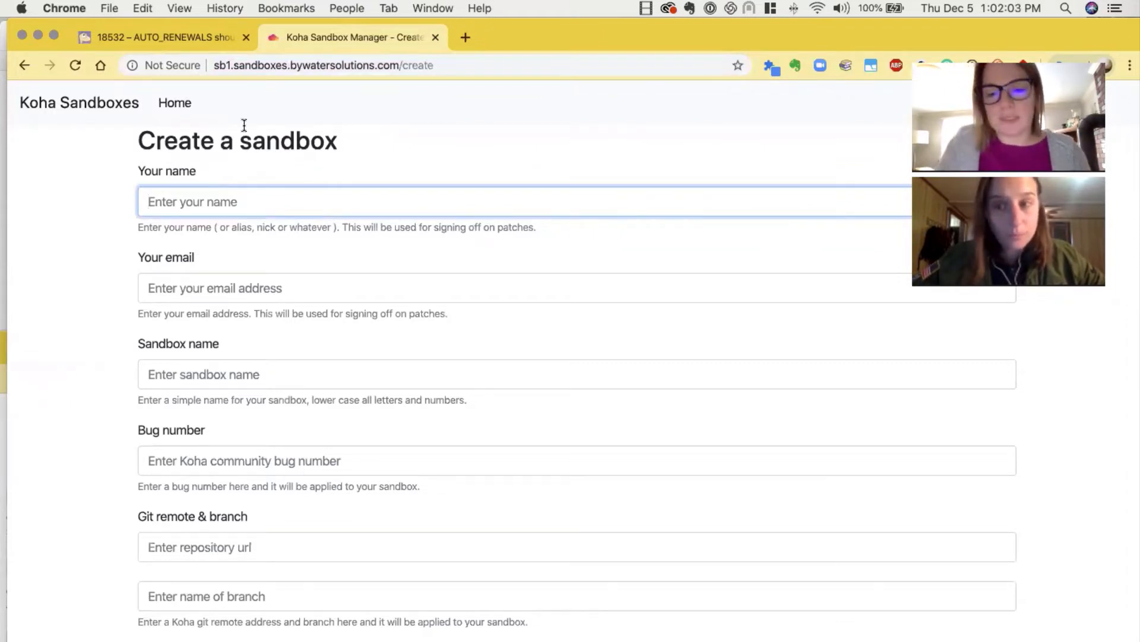
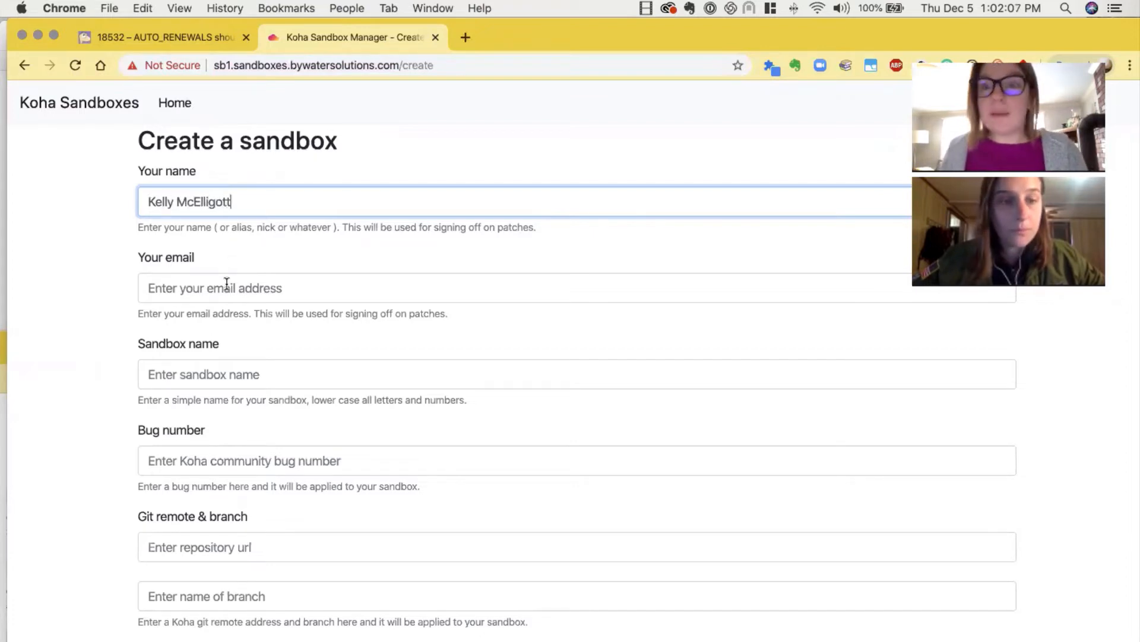
# Enter the tester's full name and email address in the sandbox form
pyautogui.click(226, 284)
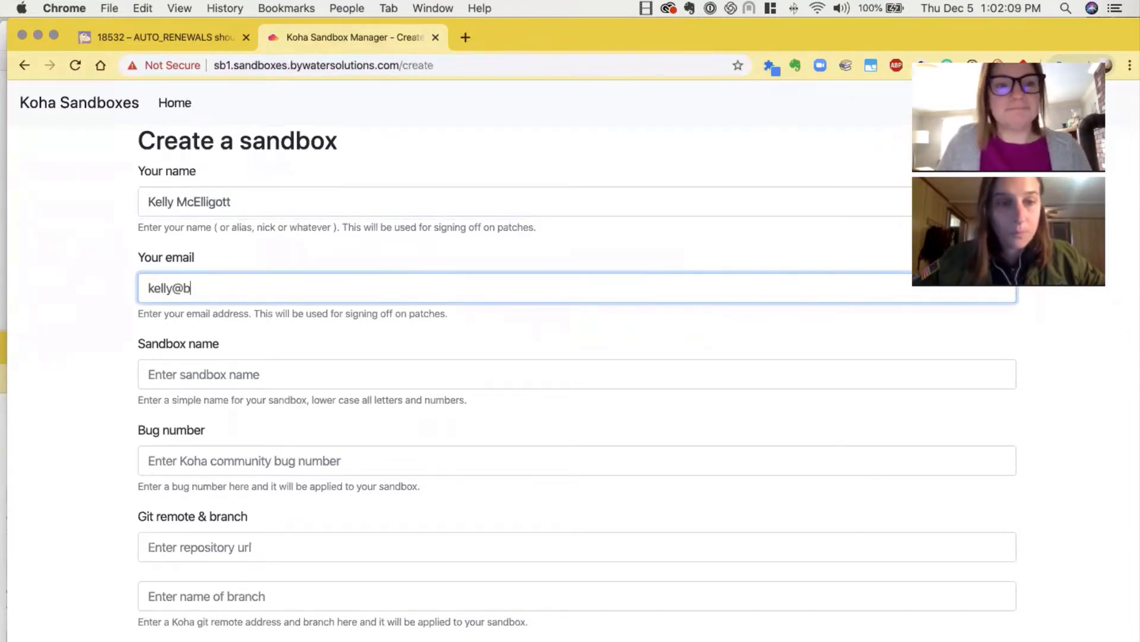
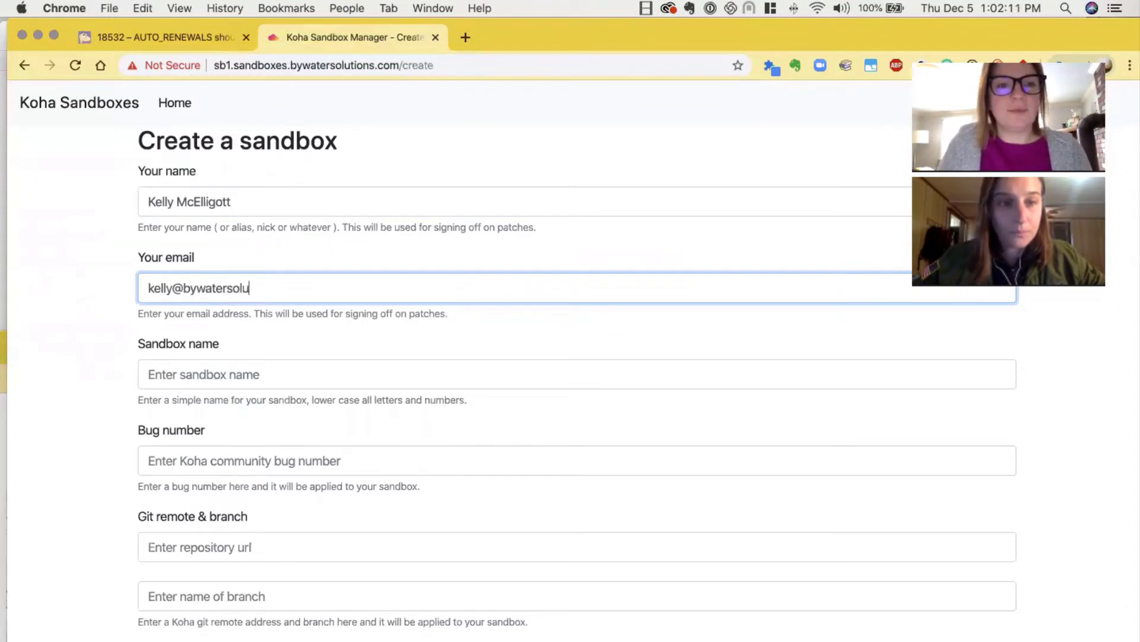
pyautogui.press('Tab')
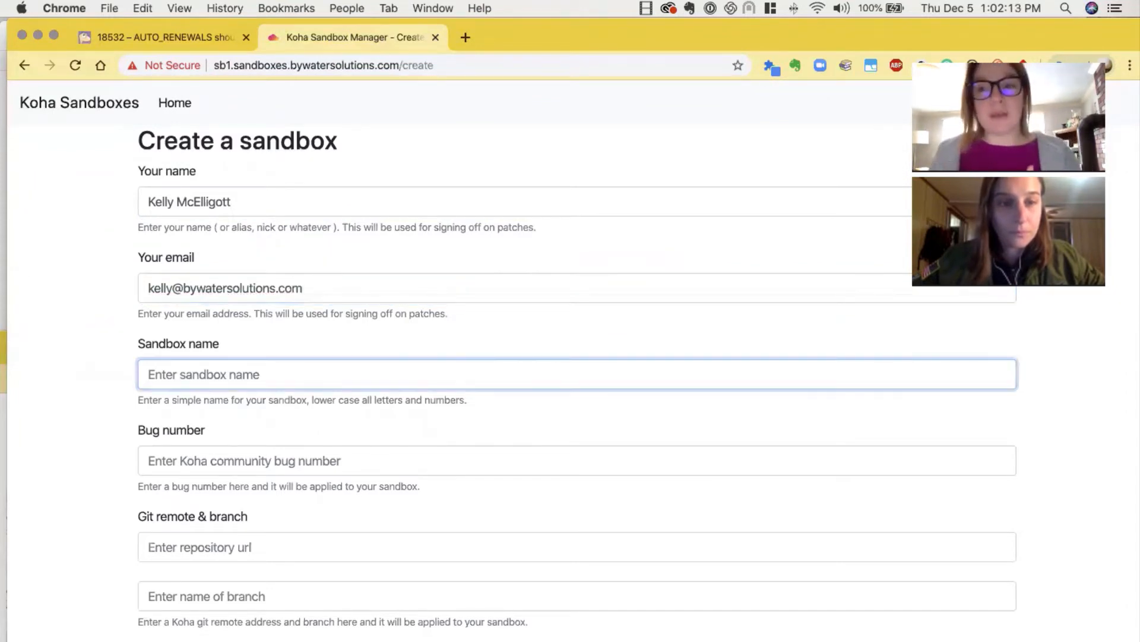
# Name the sandbox autorenew and set its bug number to 18532
pyautogui.write('auto')
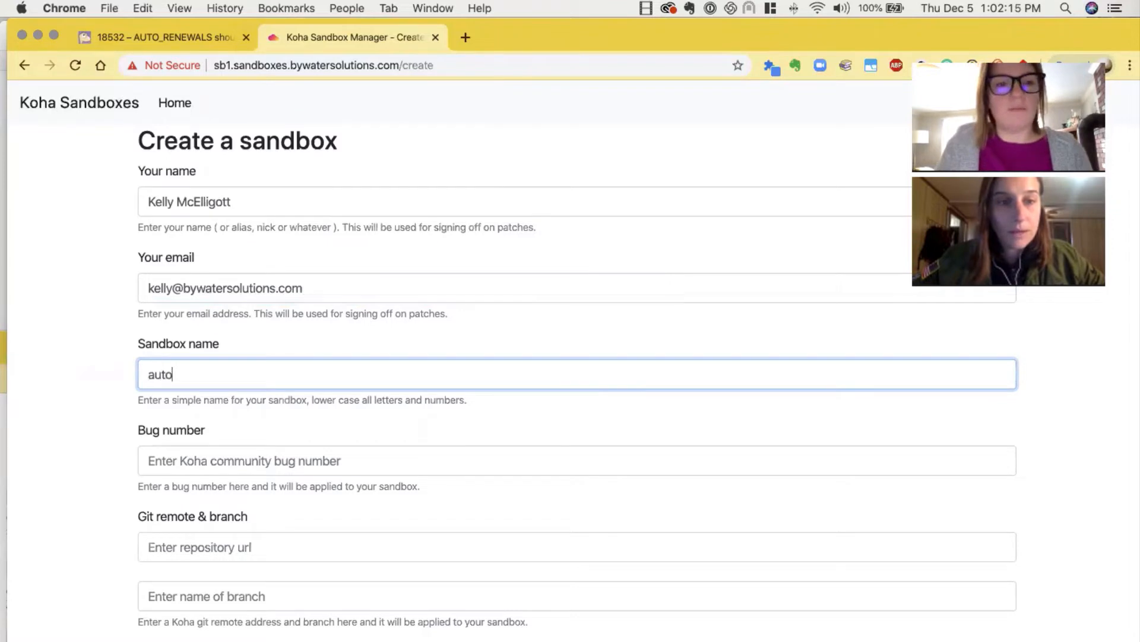
pyautogui.write('renew')
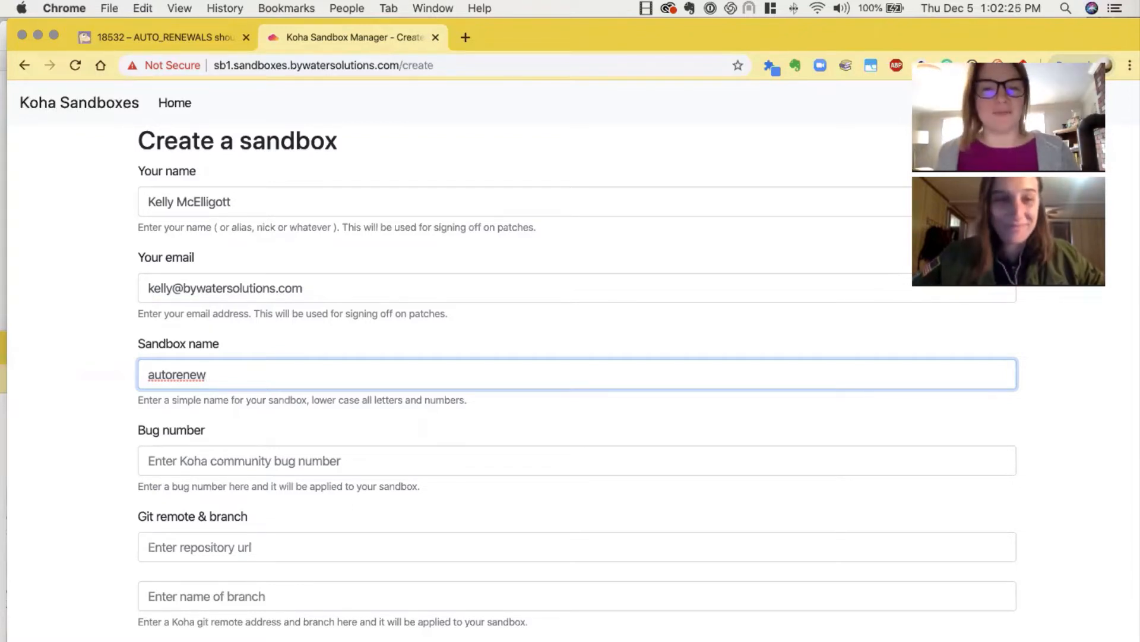
pyautogui.click(232, 465)
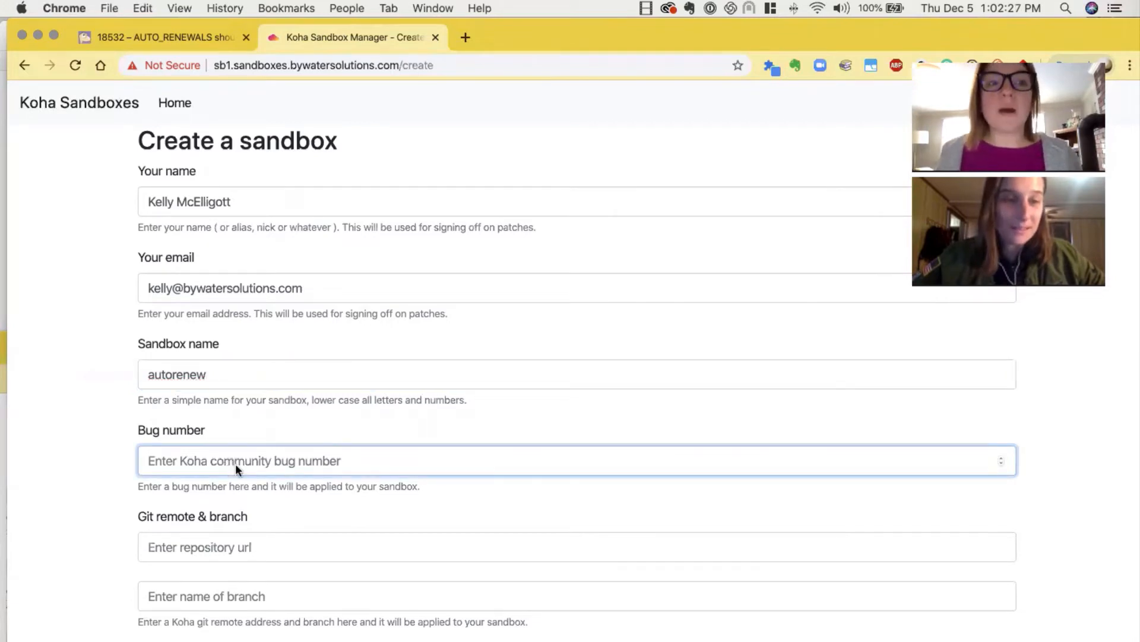
pyautogui.scroll(-1, 235, 463)
pyautogui.scroll(1, 237, 461)
pyautogui.write('18')
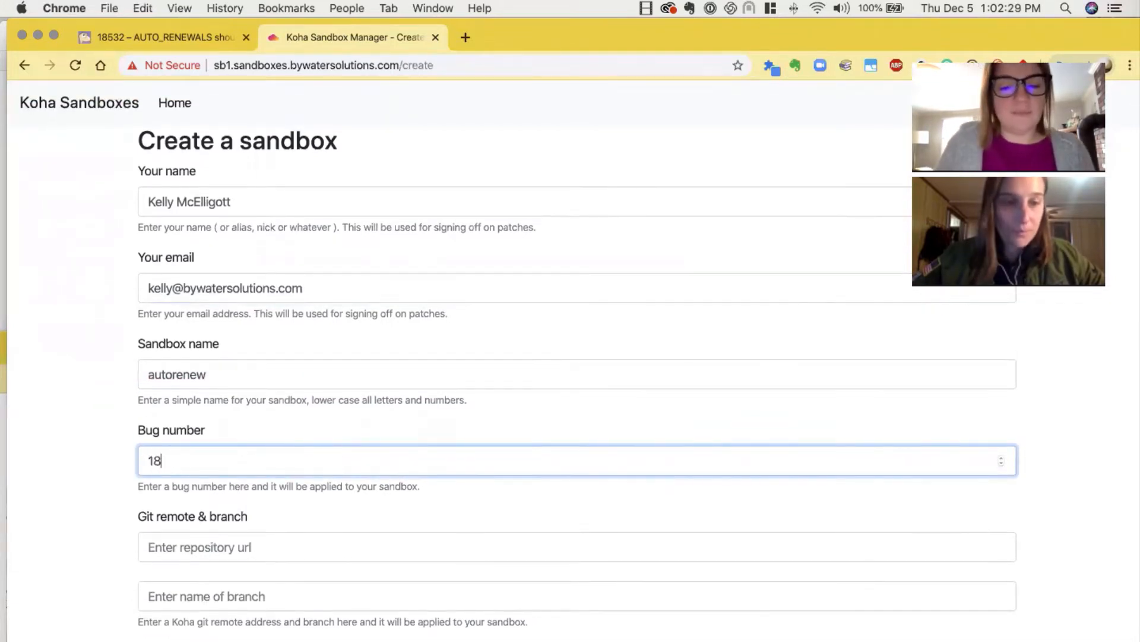
pyautogui.write('532')
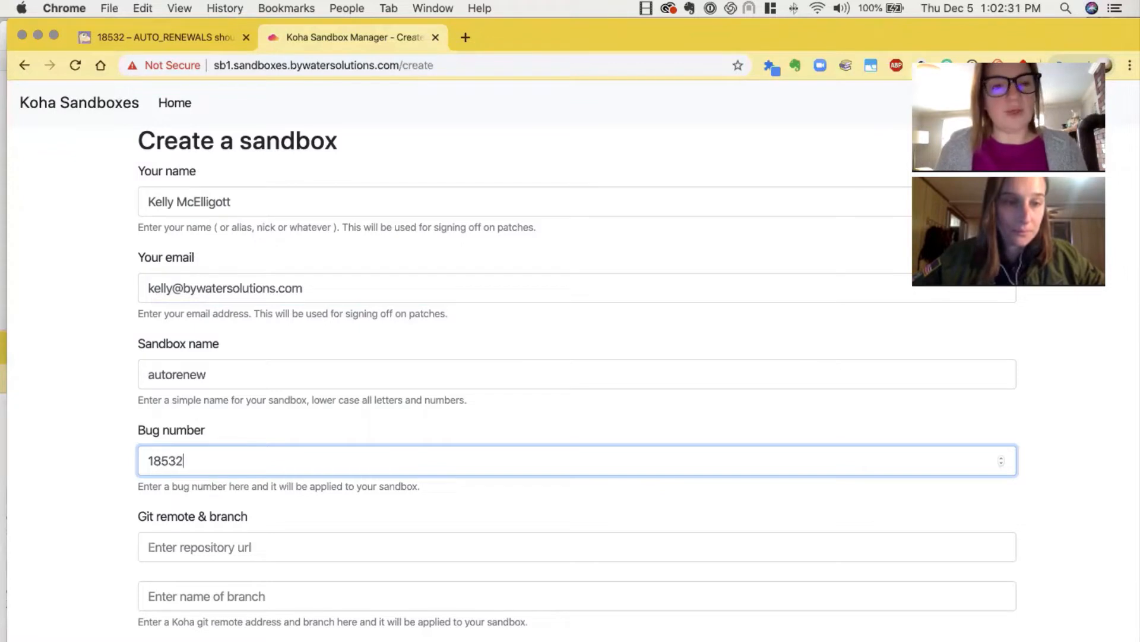
# Answer the open source ILS question with koha, leave the optional fields blank, and submit the sandbox request
pyautogui.scroll(-2, 196, 455)
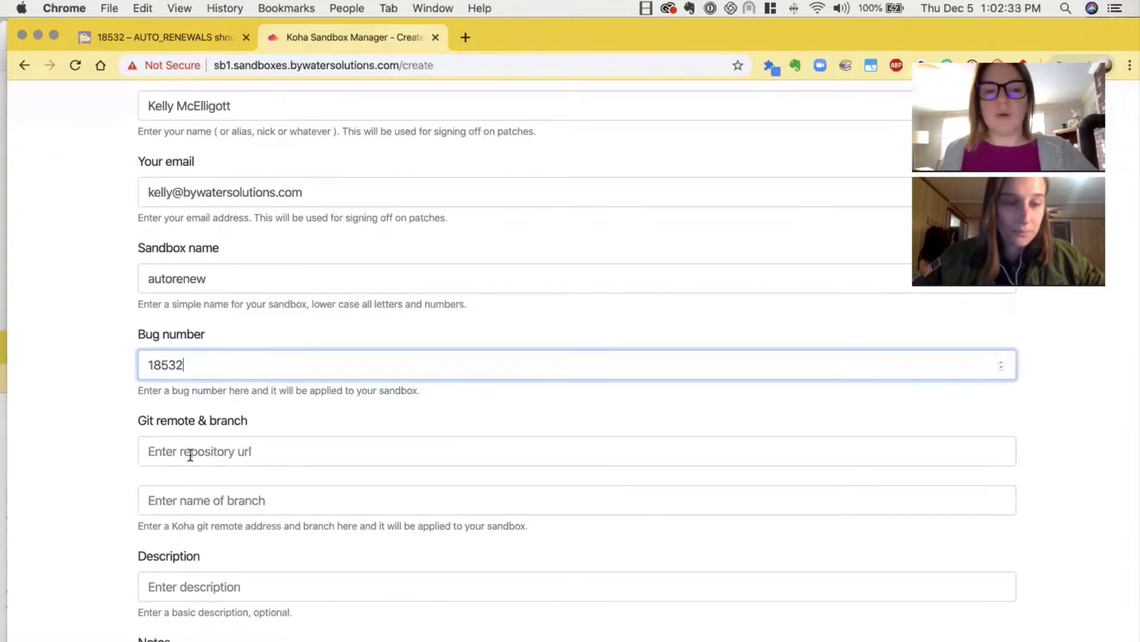
pyautogui.scroll(-2, 205, 496)
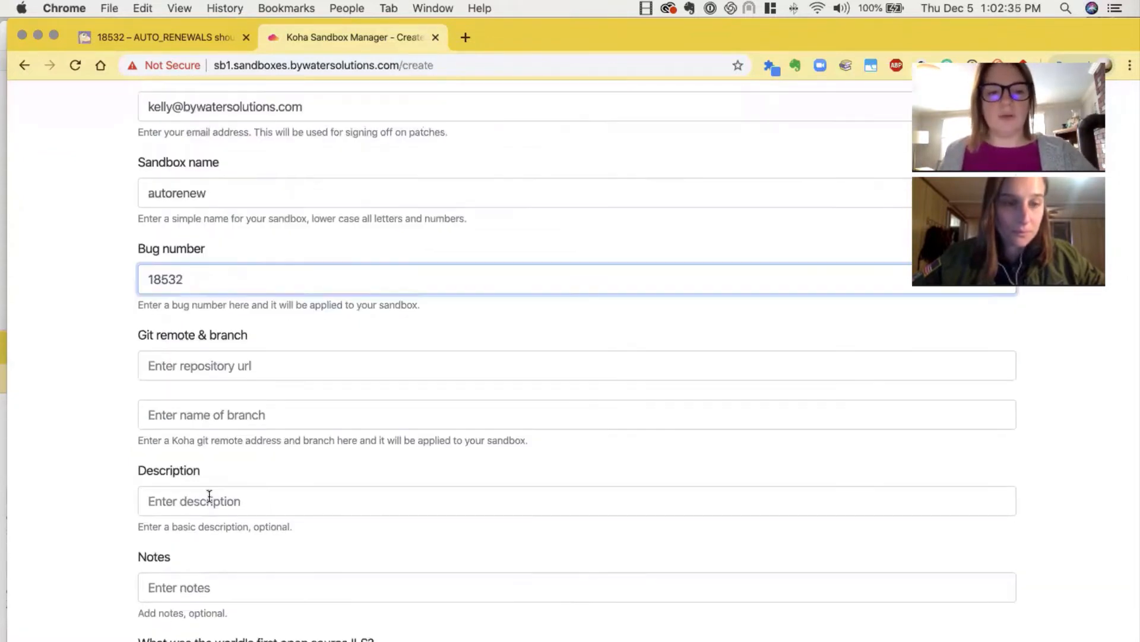
pyautogui.scroll(-2, 202, 534)
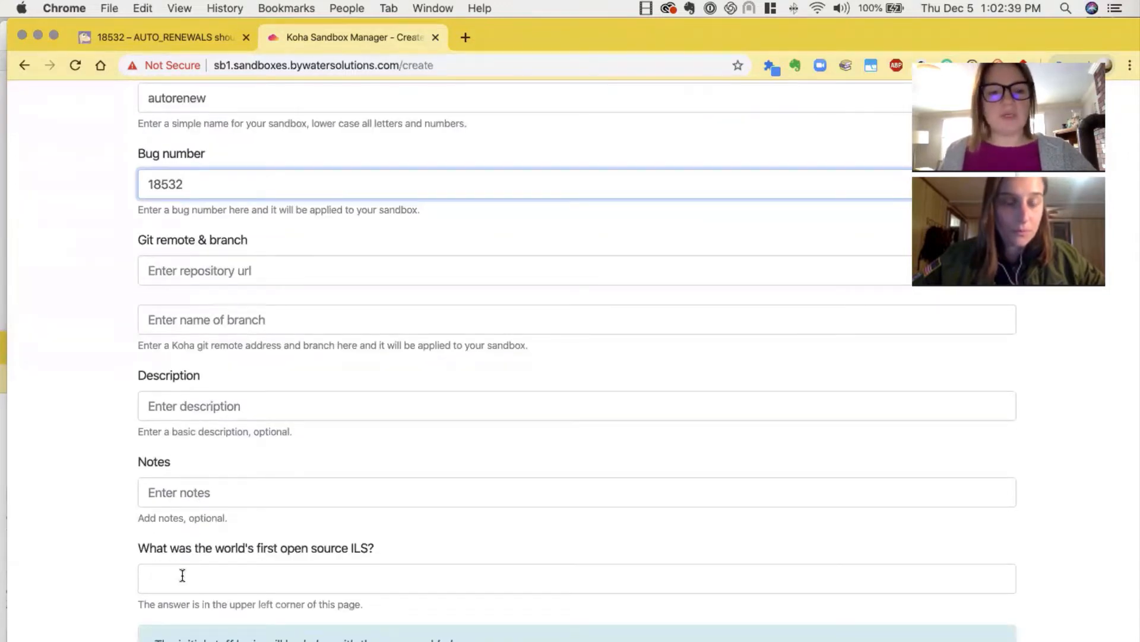
pyautogui.click(182, 575)
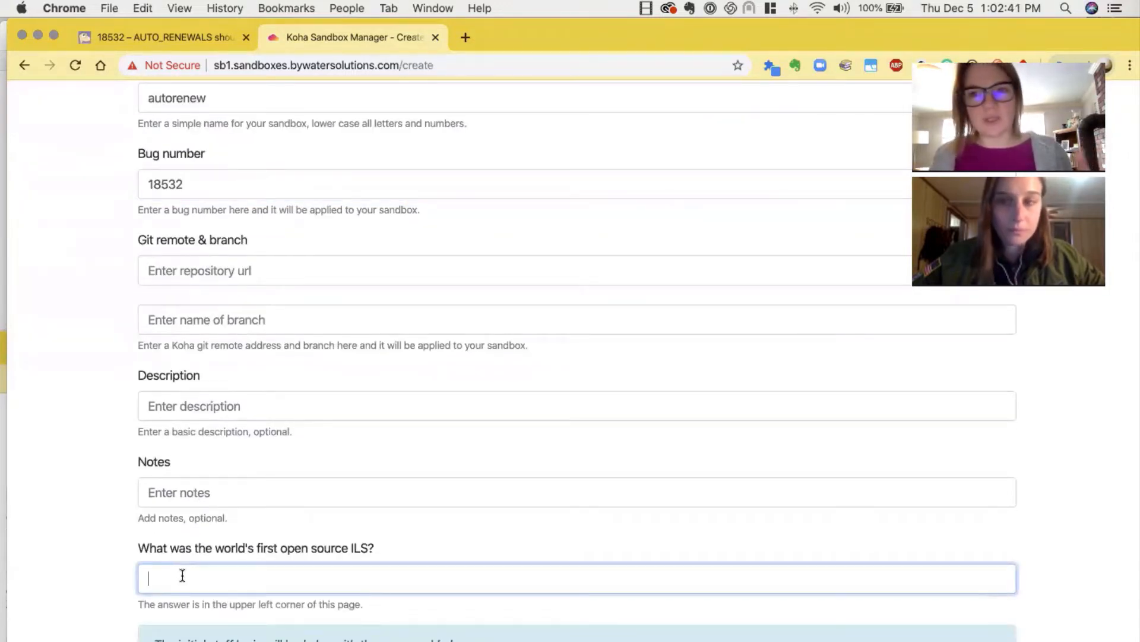
pyautogui.write('koha')
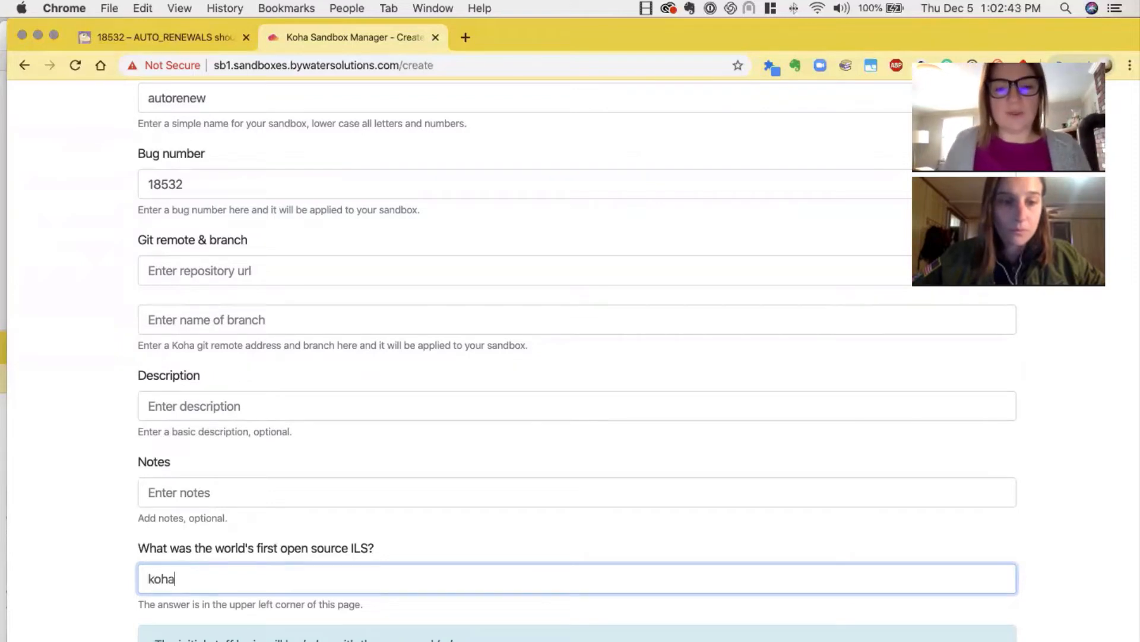
pyautogui.scroll(-1, 199, 587)
pyautogui.scroll(1, 208, 606)
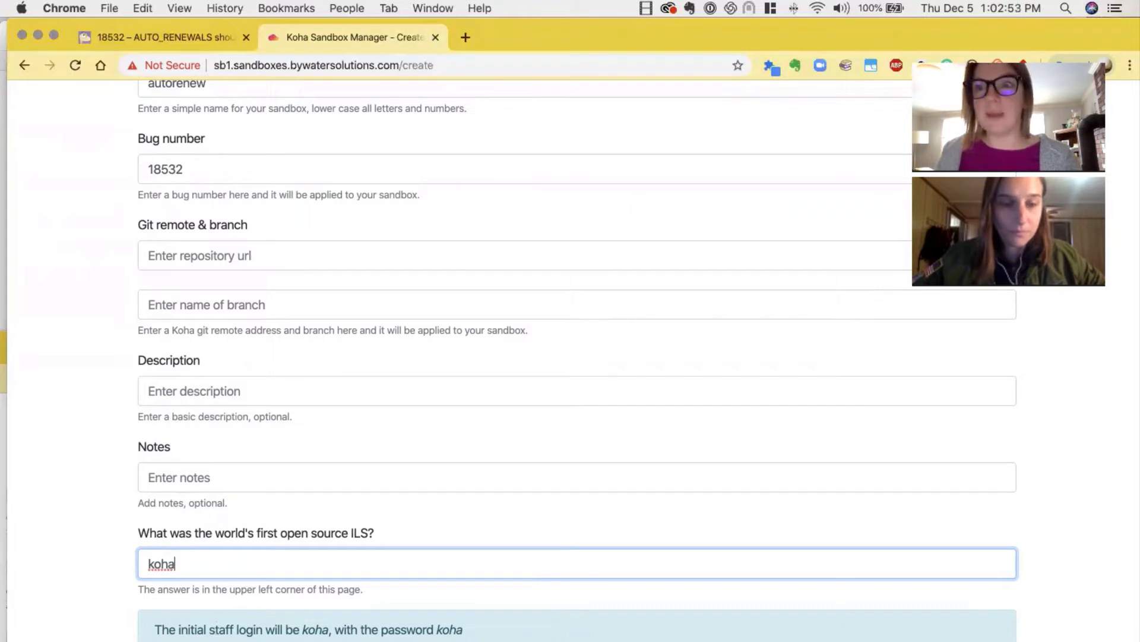
pyautogui.press('Return')
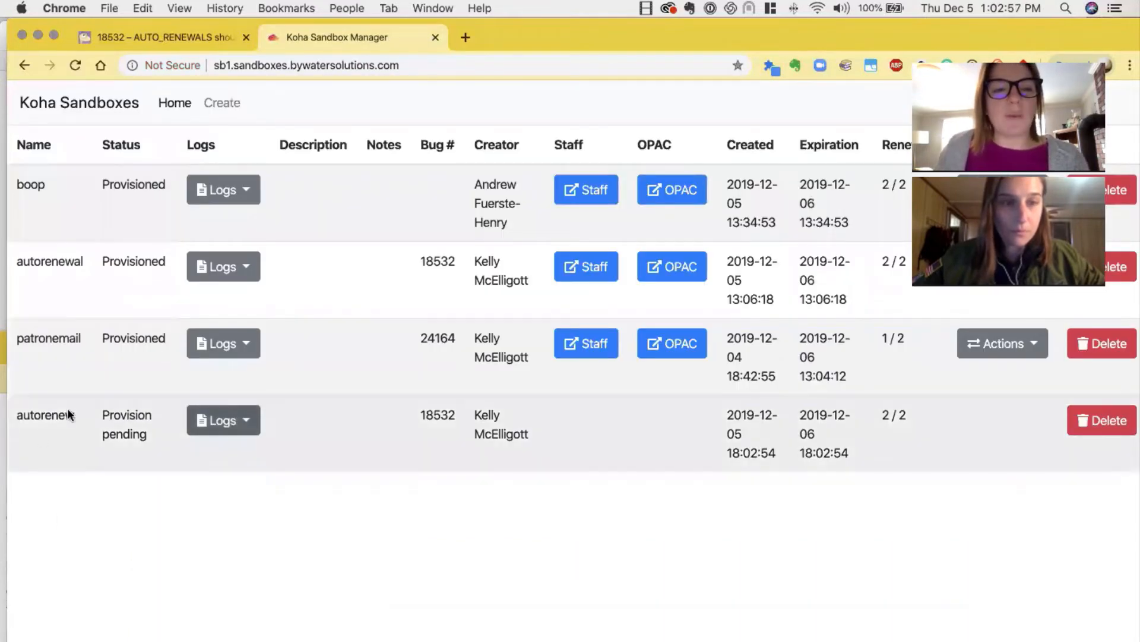
pyautogui.moveTo(10, 415); pyautogui.dragTo(83, 415)
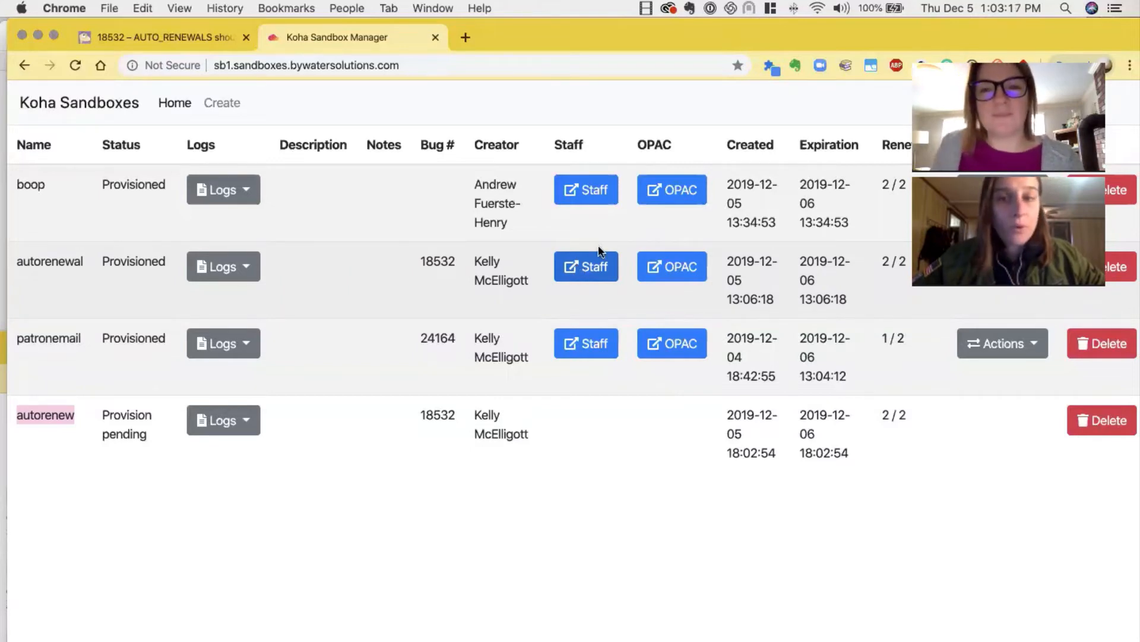
# Open the staff client of the provisioned autorenewal sandbox and go to its circulation and fines rules
pyautogui.click(575, 269)
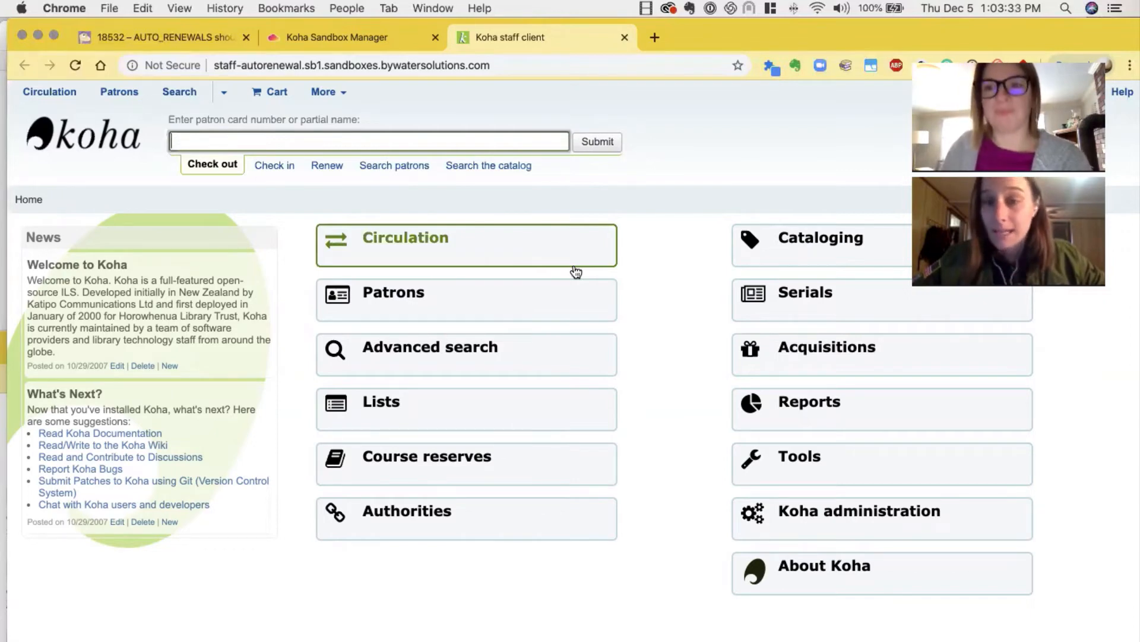
pyautogui.click(823, 523)
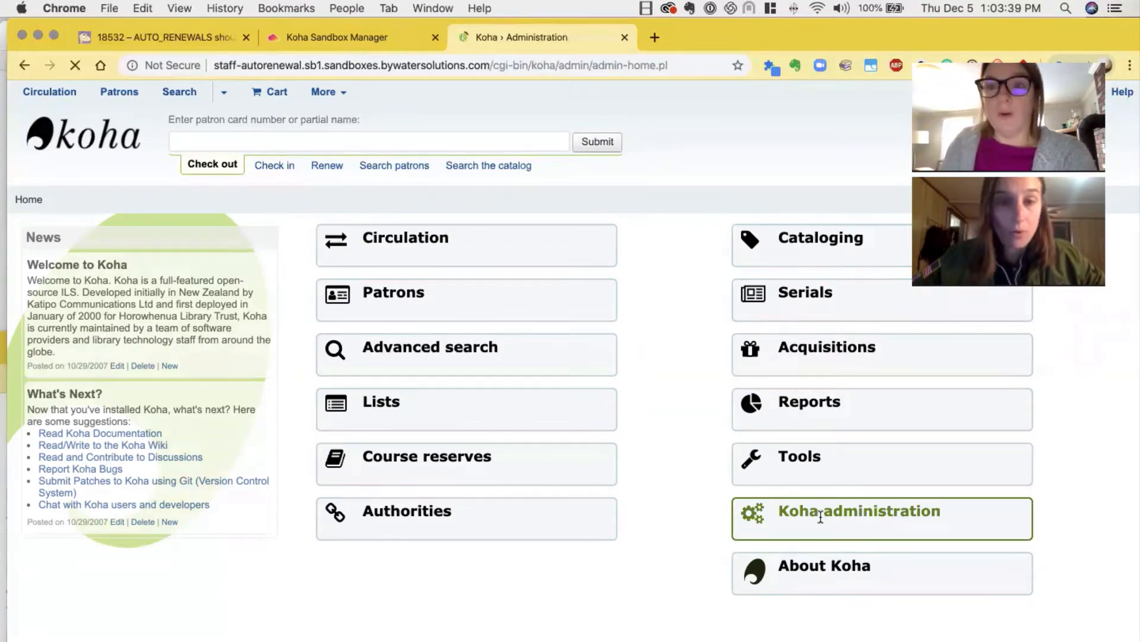
pyautogui.scroll(-5, 368, 535)
pyautogui.scroll(-1, 369, 535)
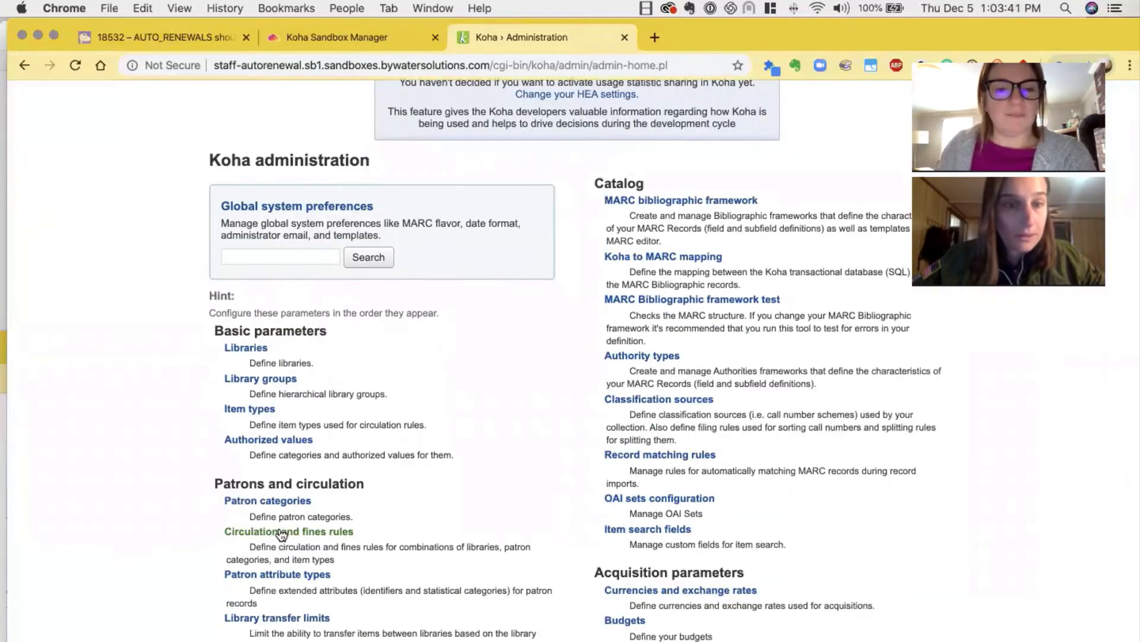
pyautogui.click(282, 531)
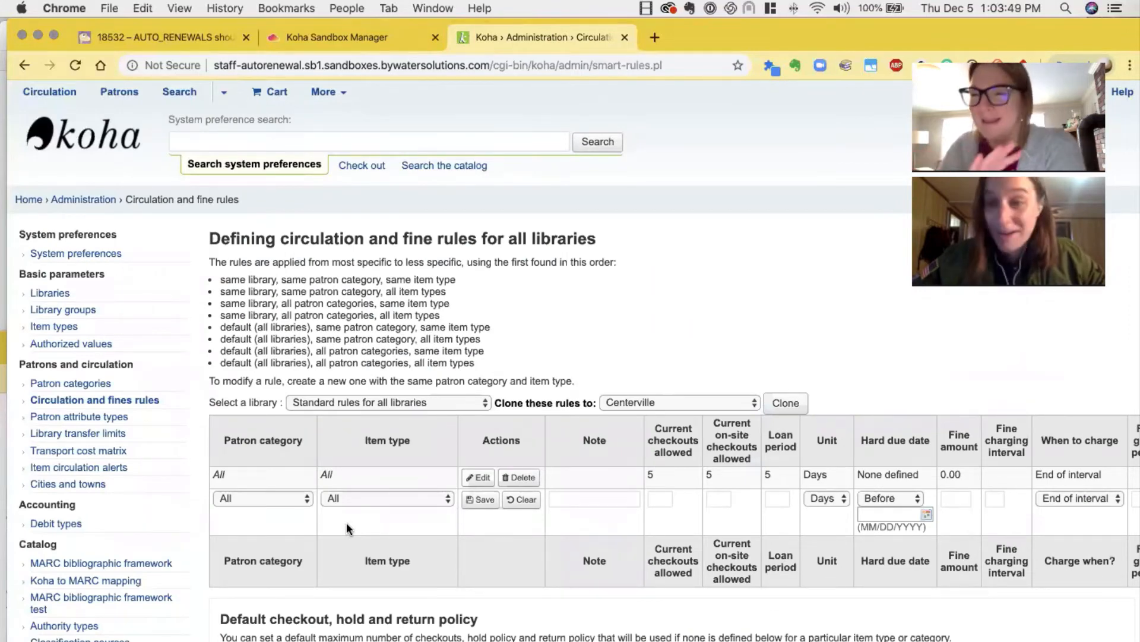
# Open the rule for all patron categories and item types for editing, review its renewal settings, and save it
pyautogui.click(483, 479)
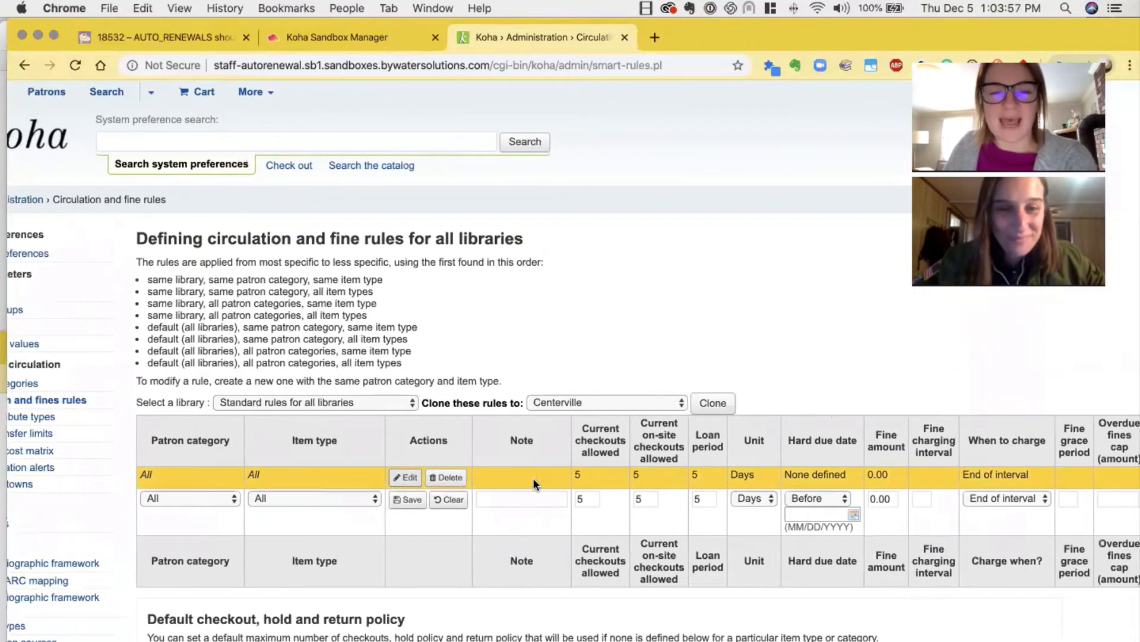
pyautogui.hscroll(7, 533, 477)
pyautogui.hscroll(10, 534, 478)
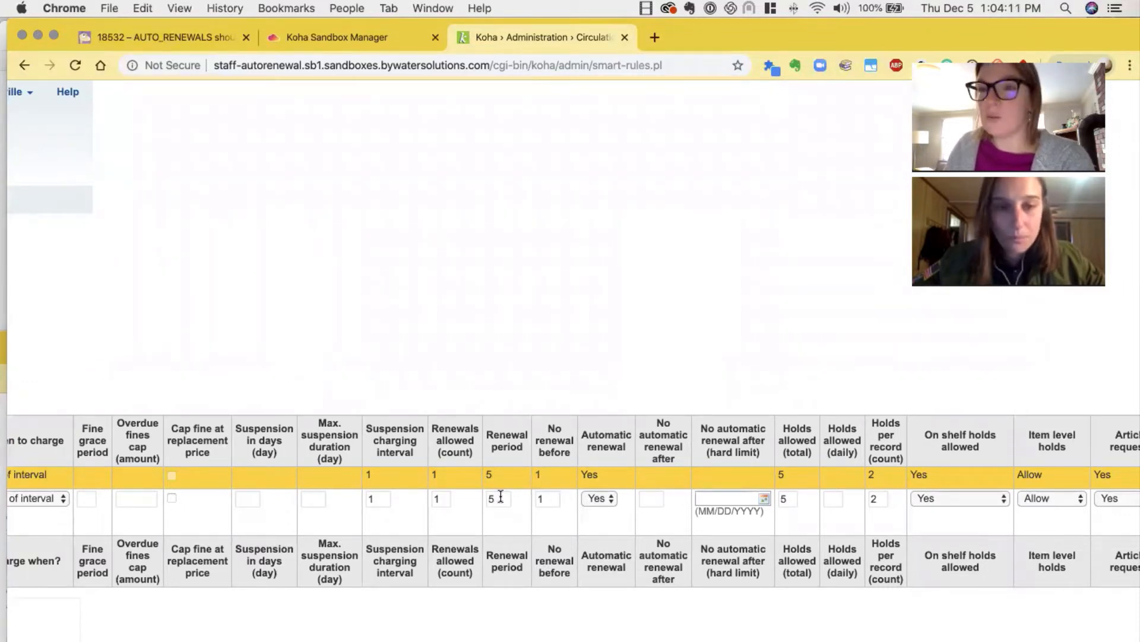
pyautogui.hscroll(-10, 501, 497)
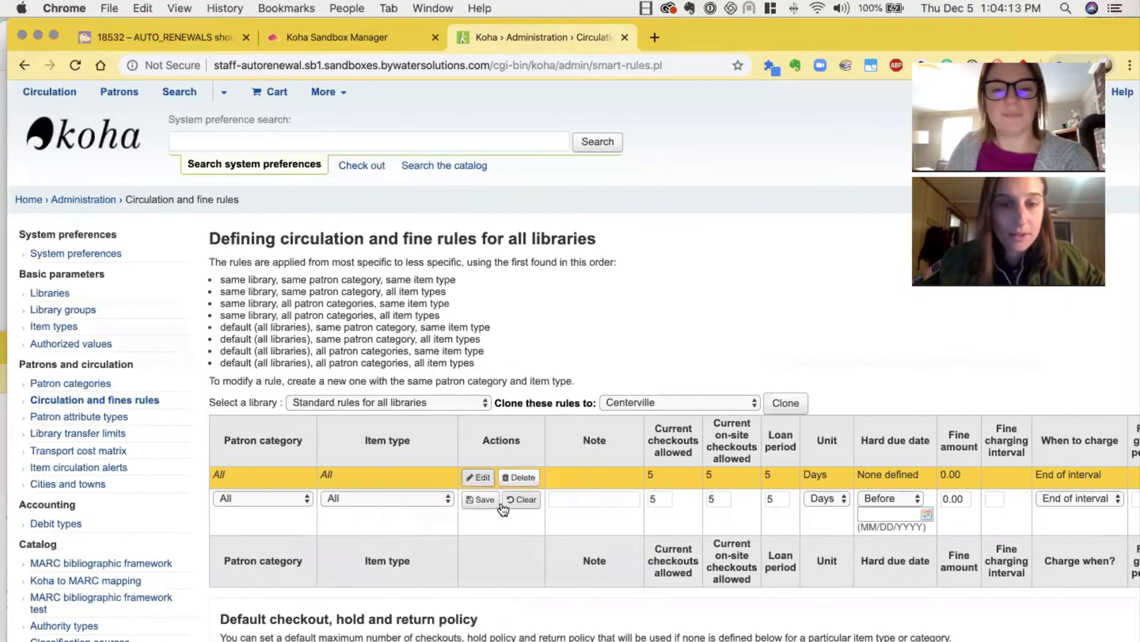
pyautogui.click(484, 501)
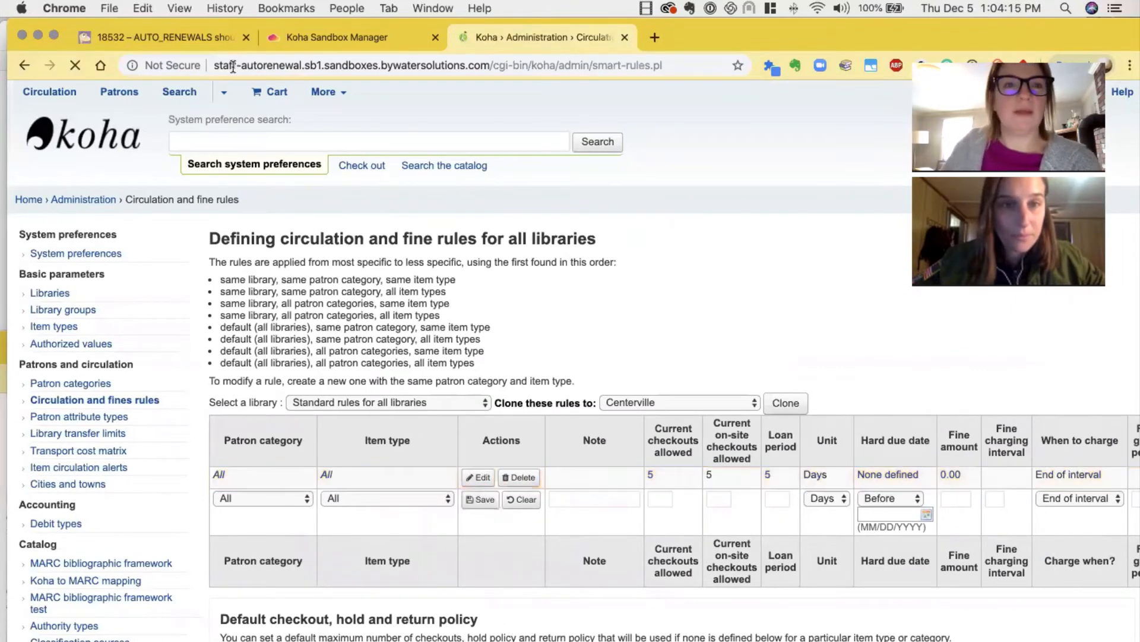
# Check the remaining test plan steps in the bug 18532 report and return to the sandbox's staff client
pyautogui.click(184, 46)
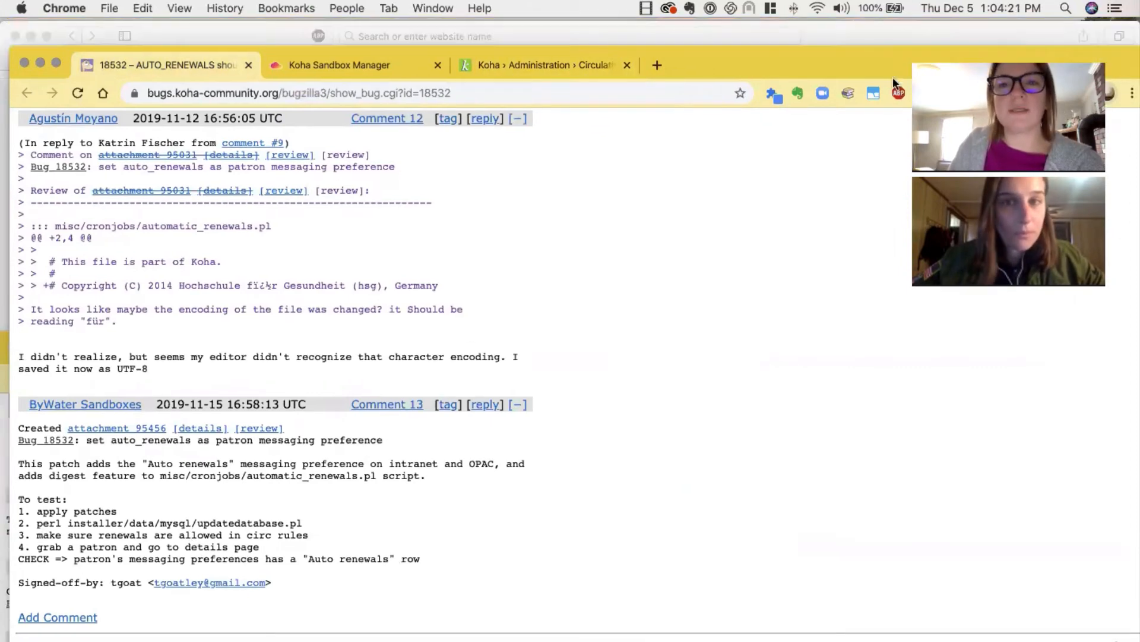
pyautogui.moveTo(464, 43); pyautogui.dragTo(468, 88)
pyautogui.press('super+3')
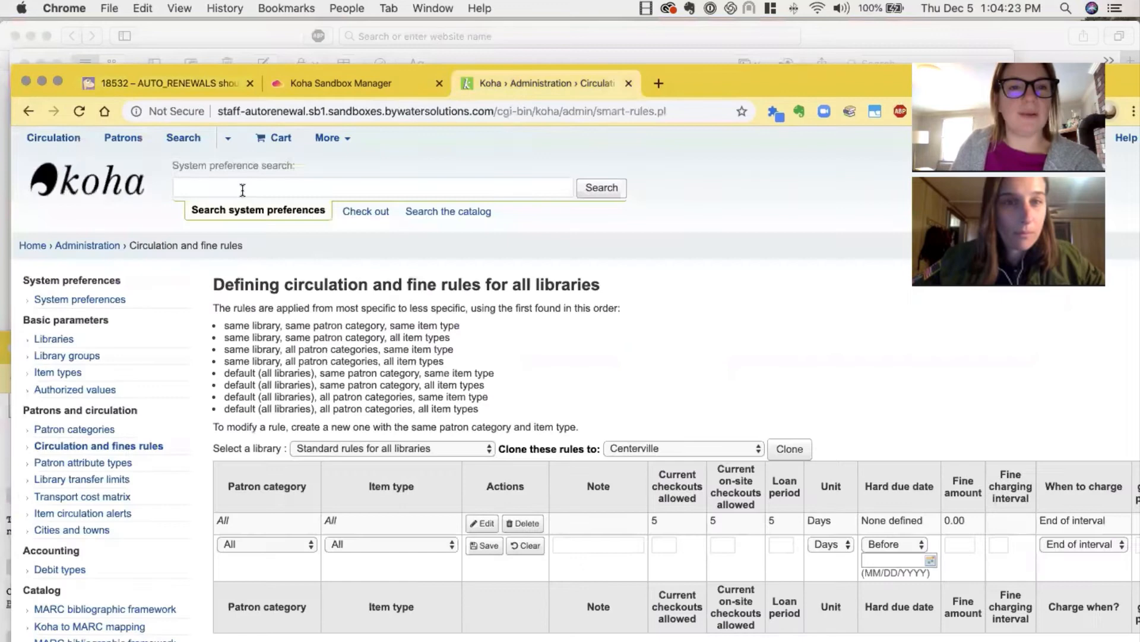
# Search the patrons for "a" and open the details of the first patron listed
pyautogui.click(124, 140)
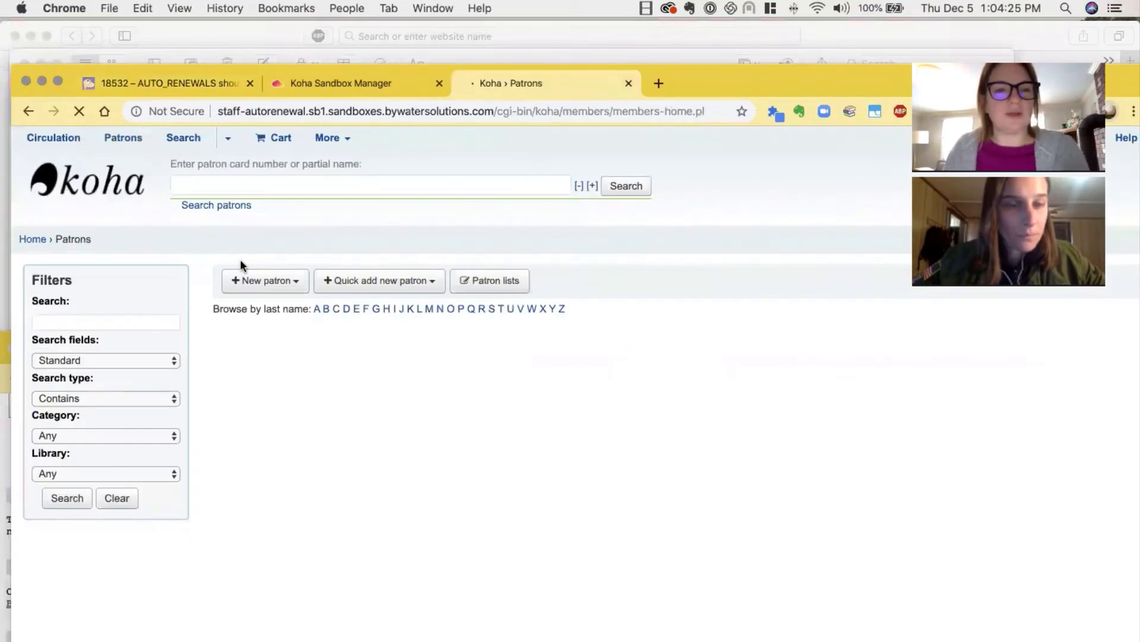
pyautogui.write('a')
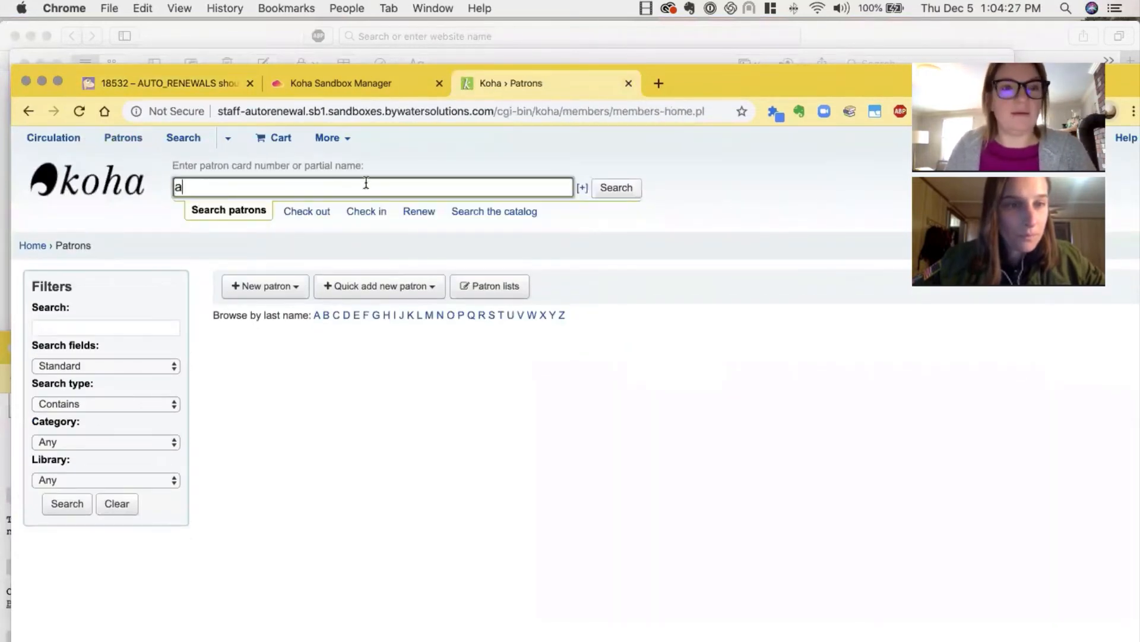
pyautogui.click(615, 188)
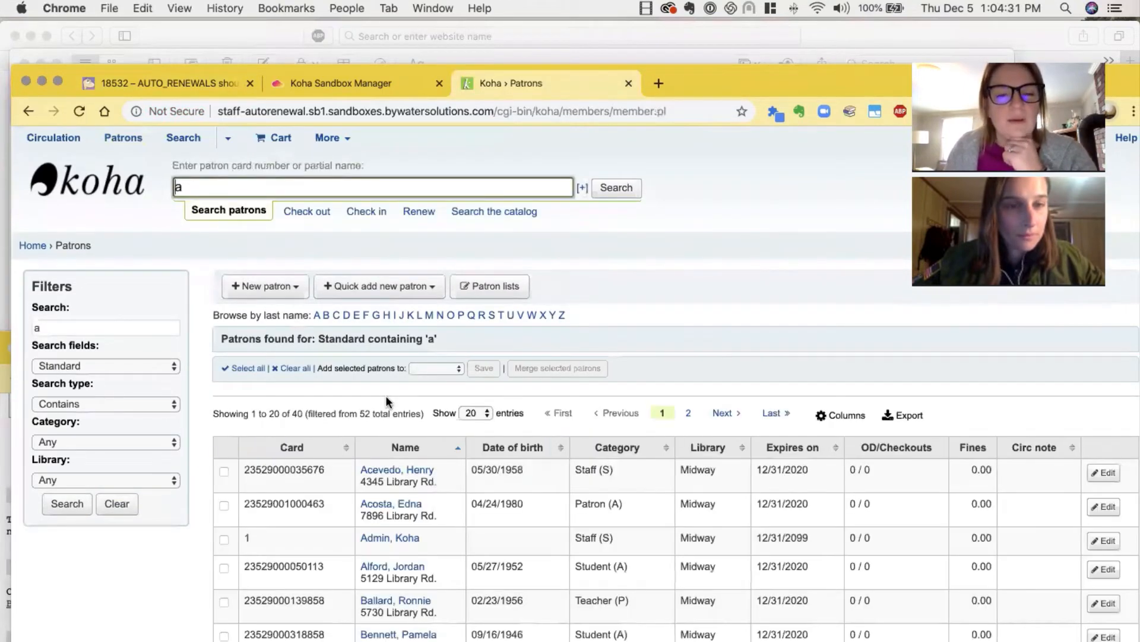
pyautogui.click(389, 472)
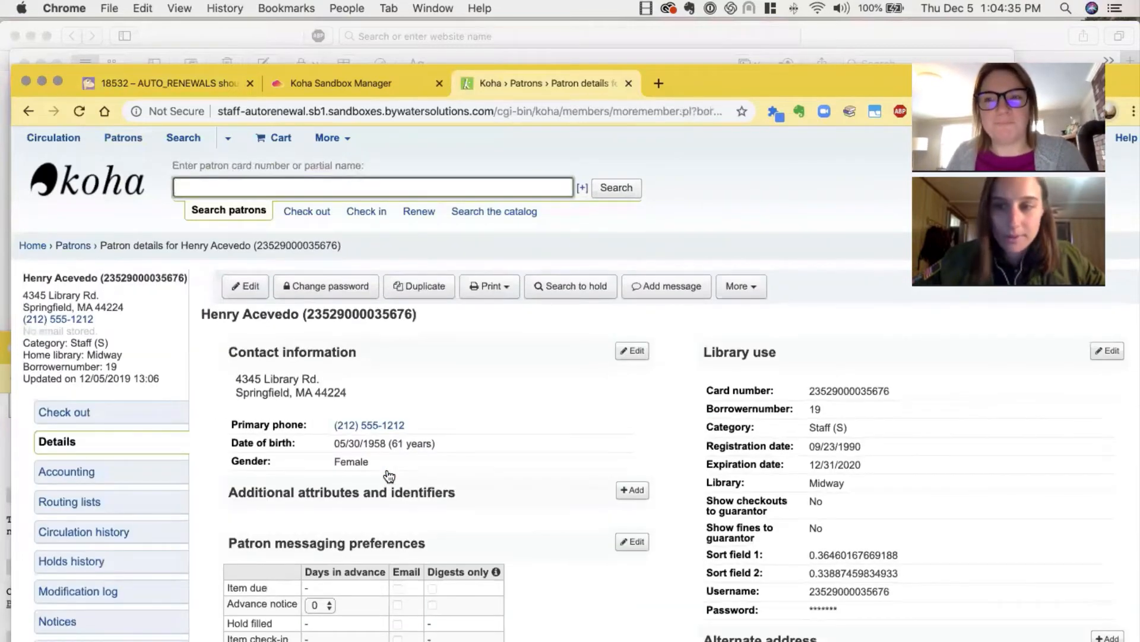
# Examine the patron messaging preferences table on the details page for the Auto renewals row
pyautogui.scroll(-3, 387, 468)
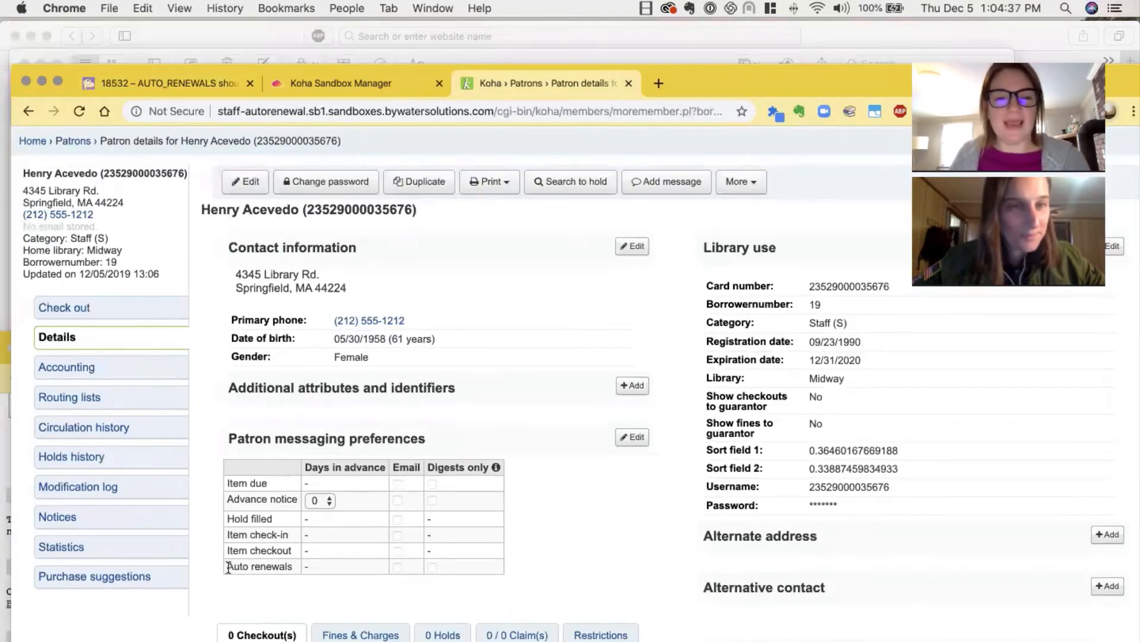
pyautogui.moveTo(226, 439); pyautogui.dragTo(478, 425)
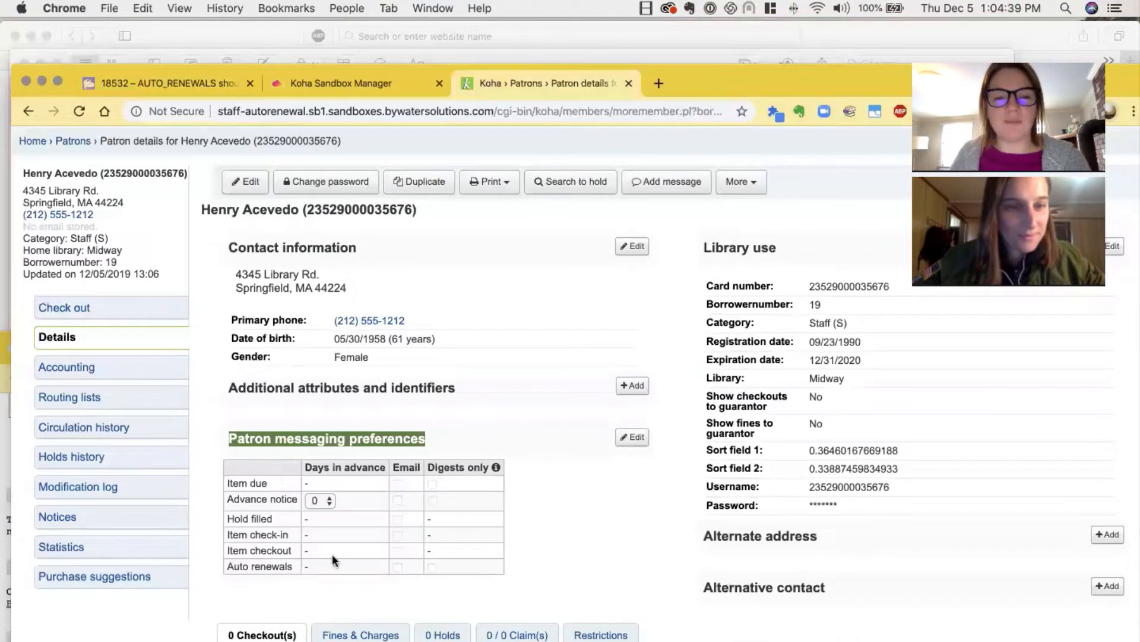
pyautogui.moveTo(227, 566); pyautogui.dragTo(292, 565)
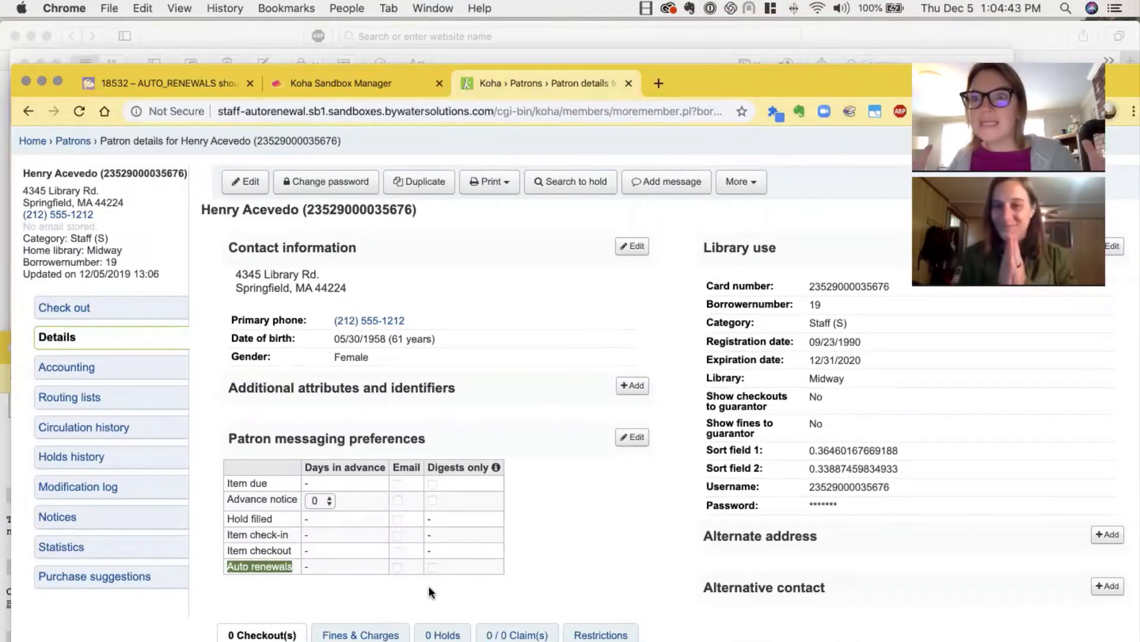
# Open the patron's messaging preferences for editing, try the Auto renewals options, and save the preferences
pyautogui.click(632, 437)
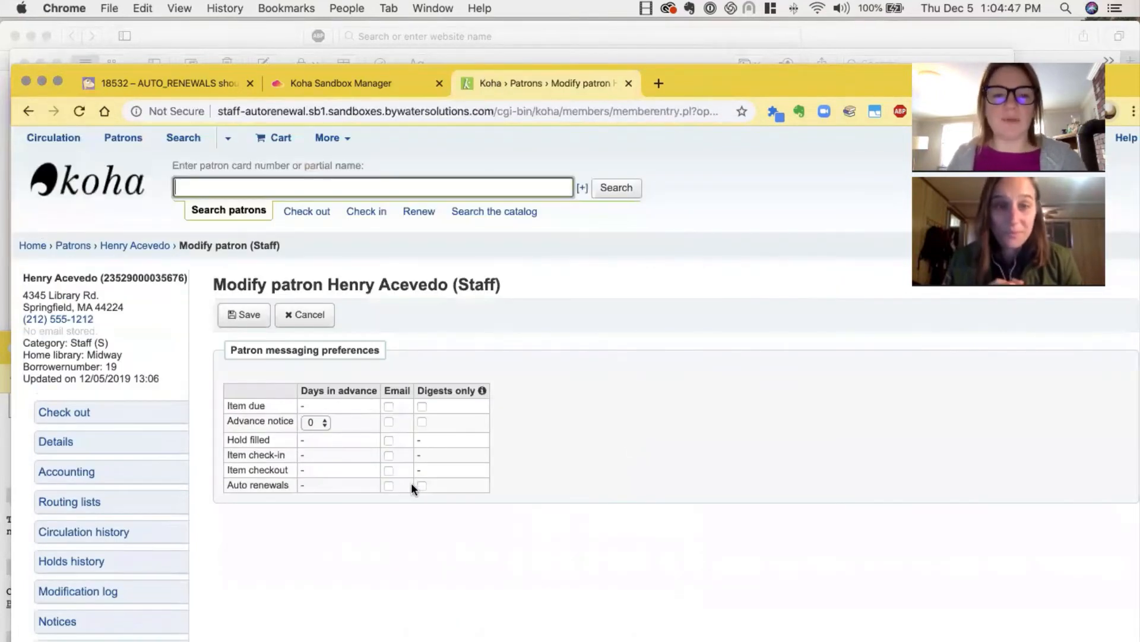
pyautogui.click(411, 486)
pyautogui.click(240, 321)
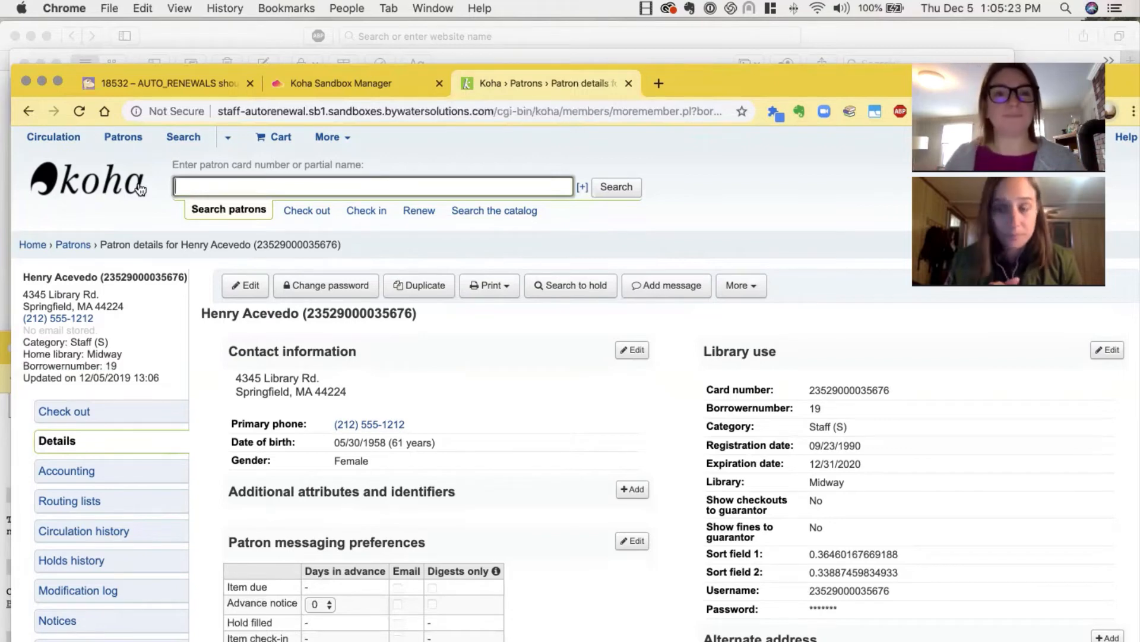
# Open the OPAC of the autorenewal sandbox from the sandbox manager and log out of the current account
pyautogui.click(340, 81)
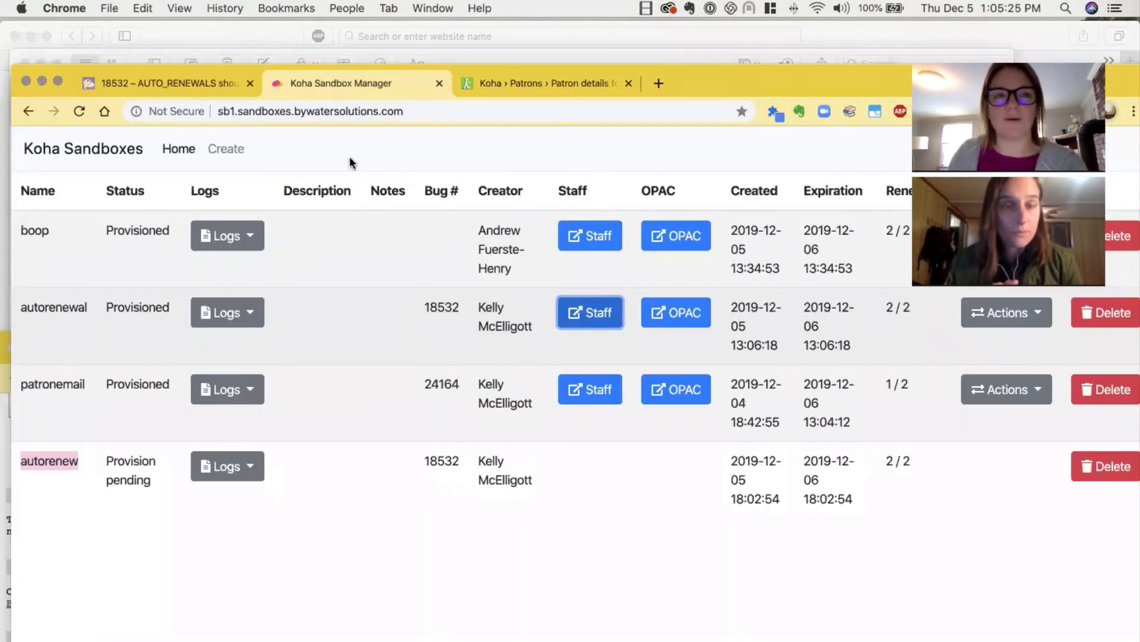
pyautogui.click(687, 313)
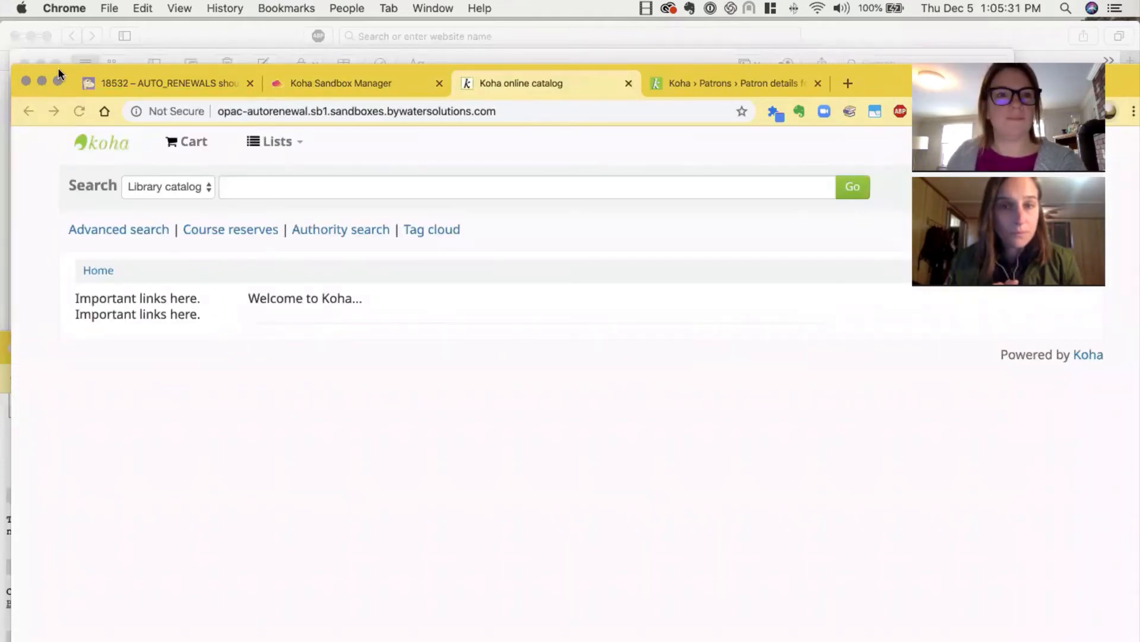
pyautogui.click(1025, 141)
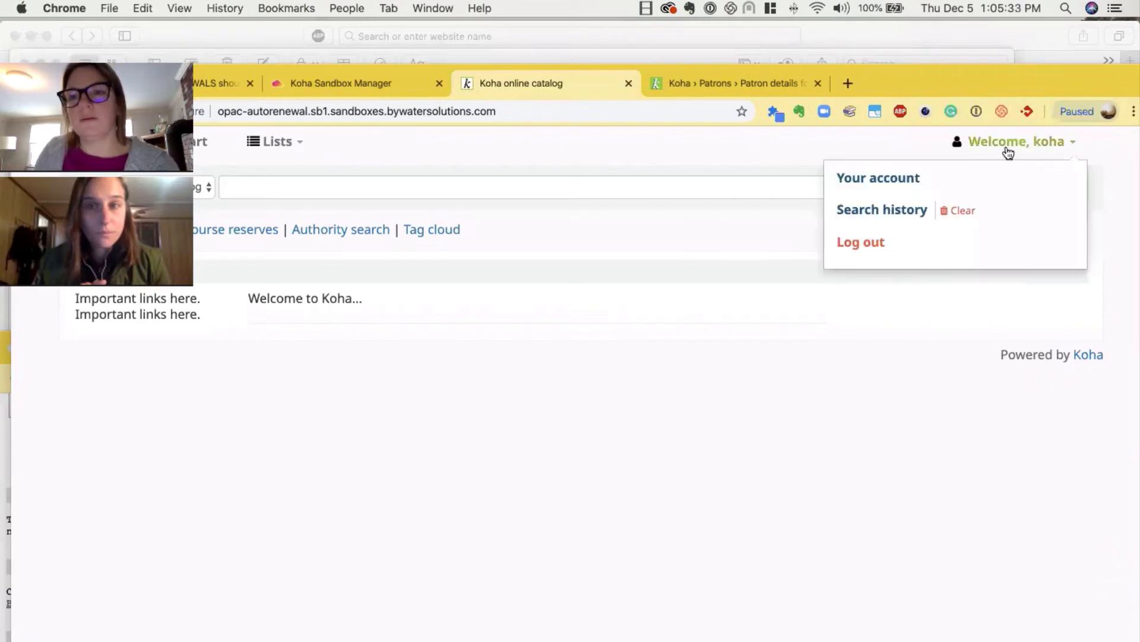
pyautogui.click(879, 243)
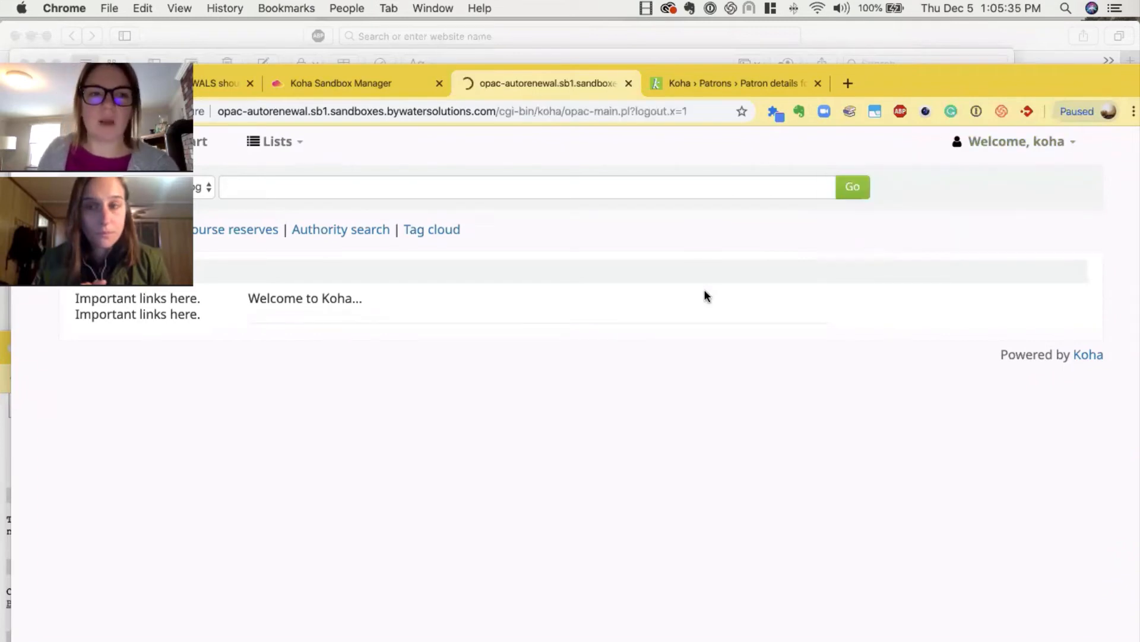
# Log in to the OPAC with the sandbox account's username and password
pyautogui.click(933, 371)
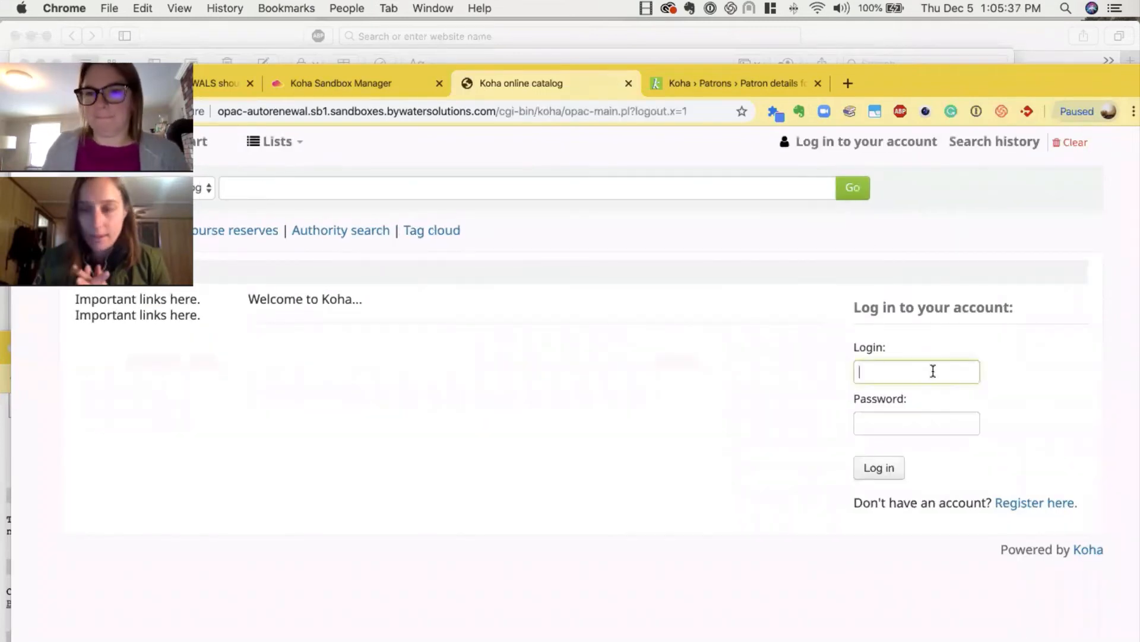
pyautogui.write('koha')
pyautogui.press('Tab')
pyautogui.write('koha')
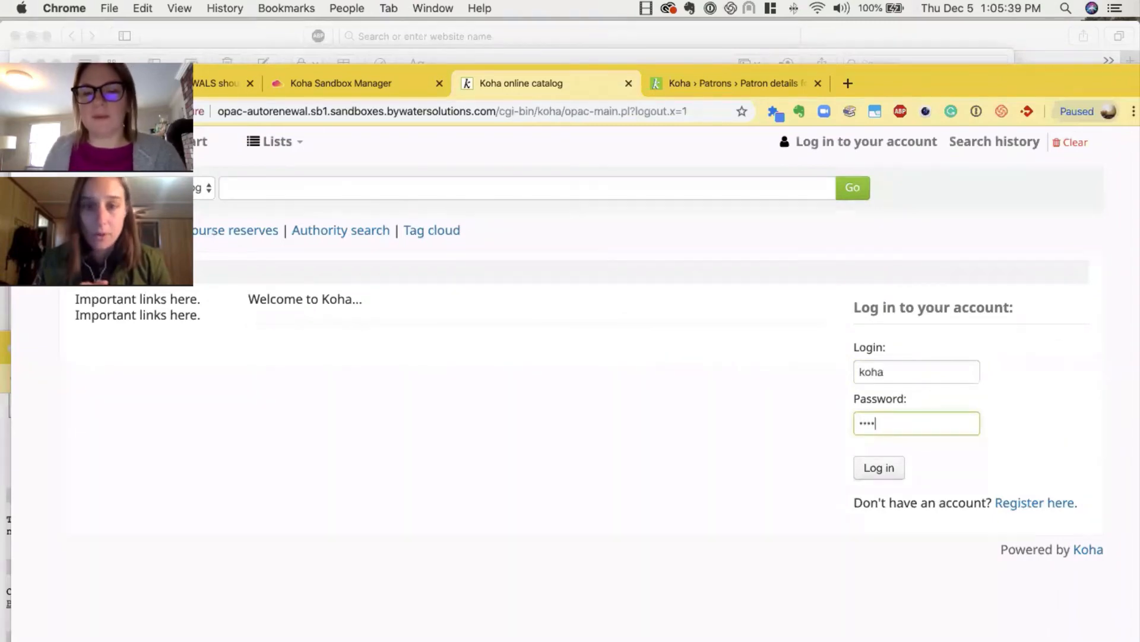
pyautogui.click(891, 469)
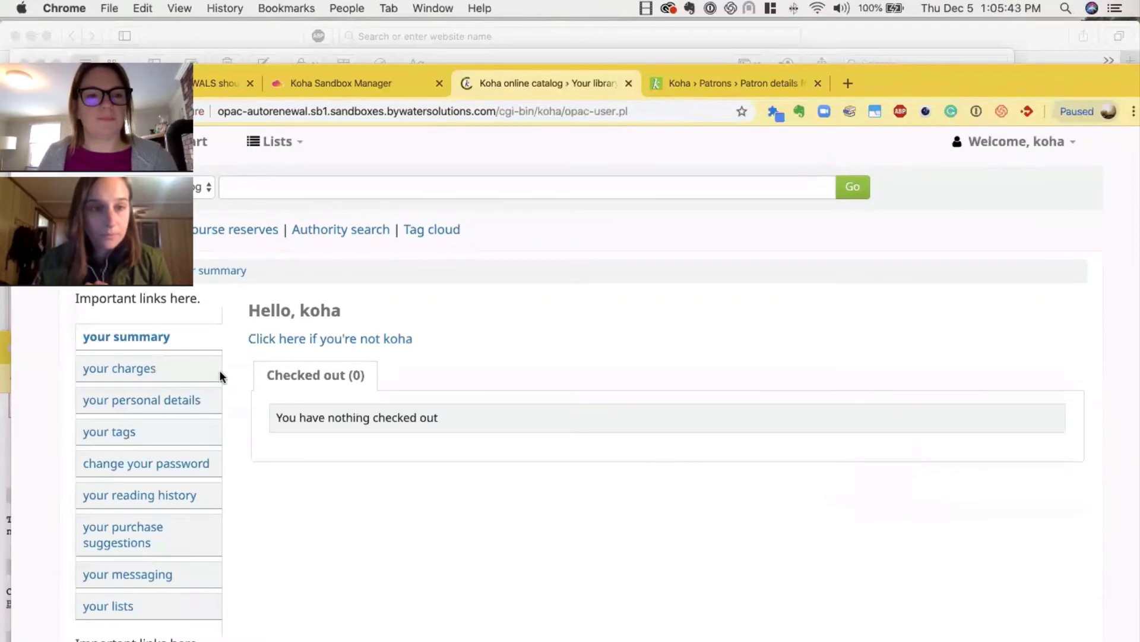
# Enable Email and Digests only for Auto renewals in the account's messaging settings and submit the changes
pyautogui.click(109, 574)
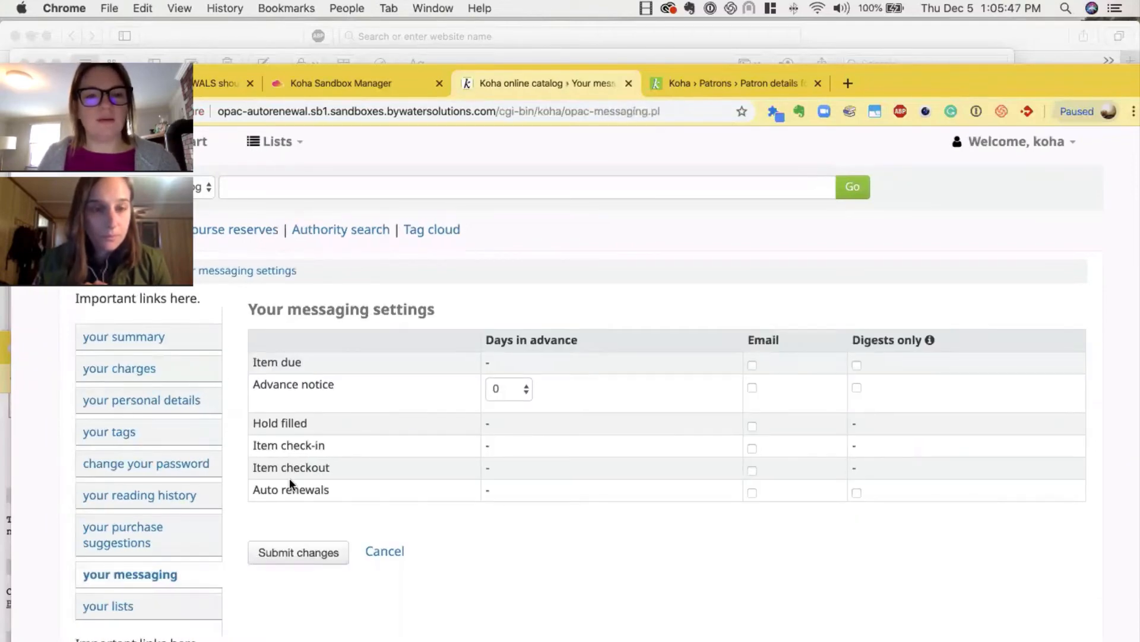
pyautogui.click(752, 493)
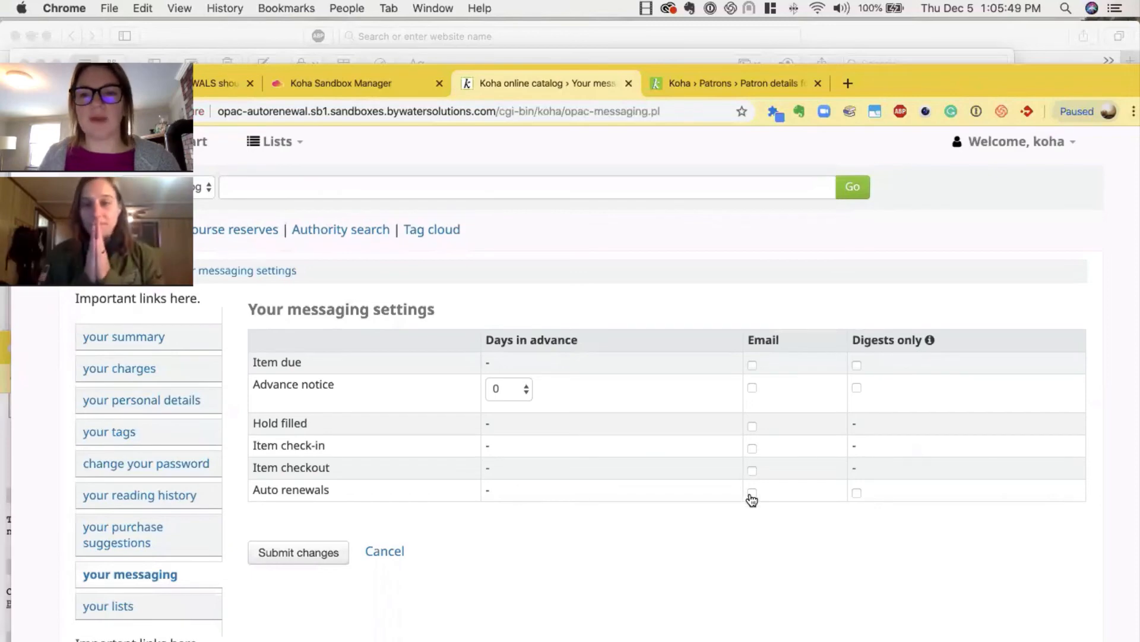
pyautogui.click(856, 494)
pyautogui.click(323, 552)
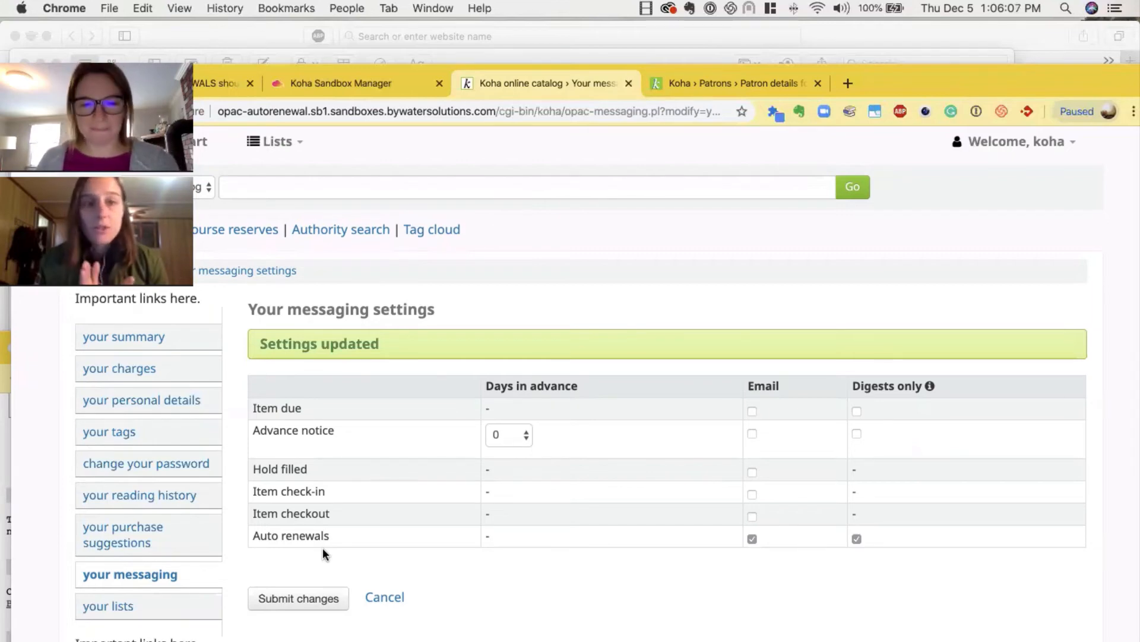
# Return to the sandbox manager, refresh the sandbox list, and open the patch sign-off form for the autorenewal sandbox
pyautogui.click(359, 83)
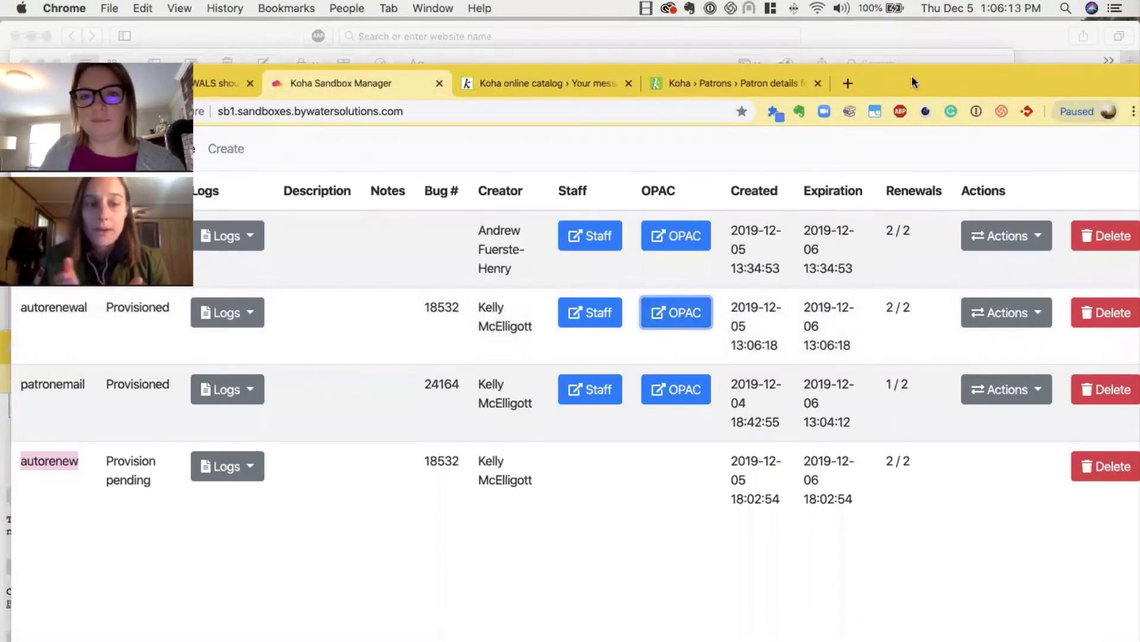
pyautogui.moveTo(911, 76); pyautogui.dragTo(901, 34)
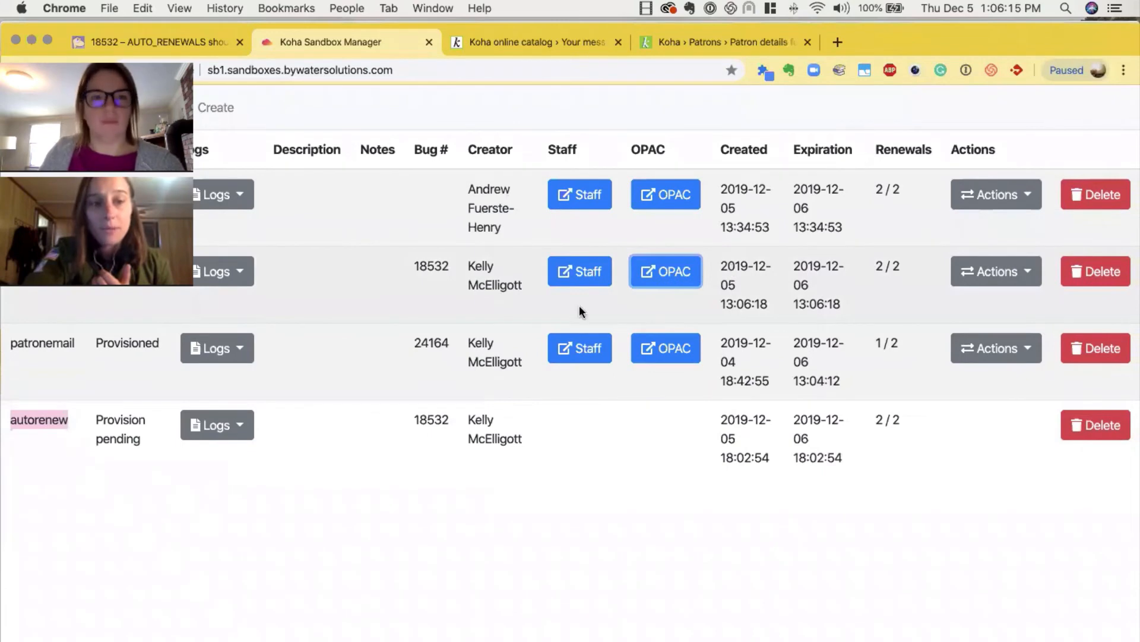
pyautogui.moveTo(133, 52); pyautogui.dragTo(1046, 54)
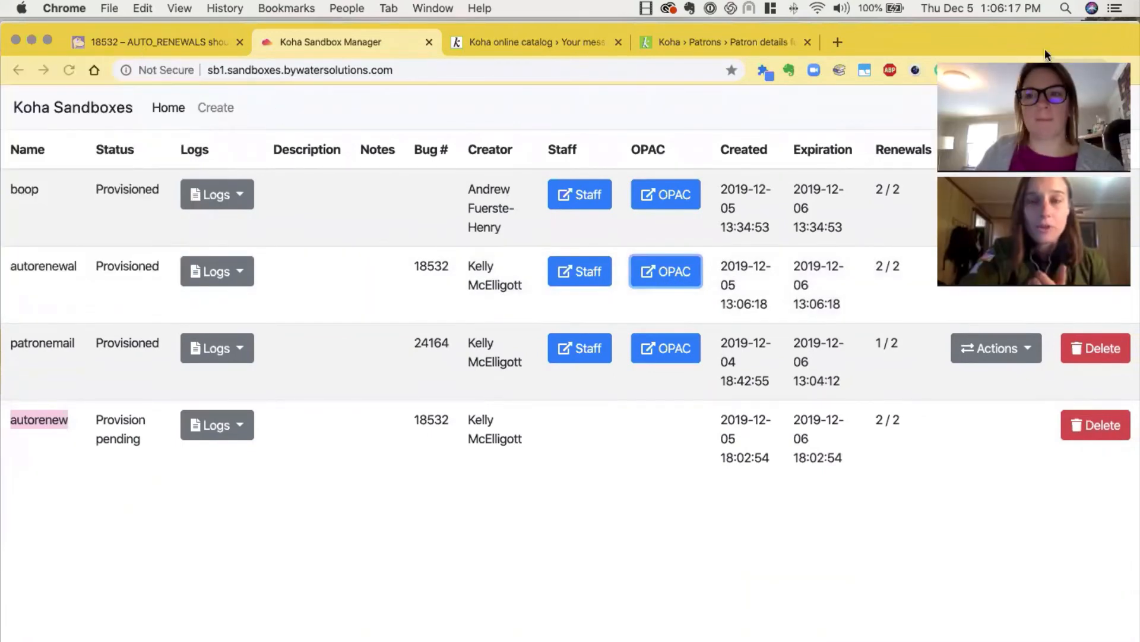
pyautogui.click(68, 70)
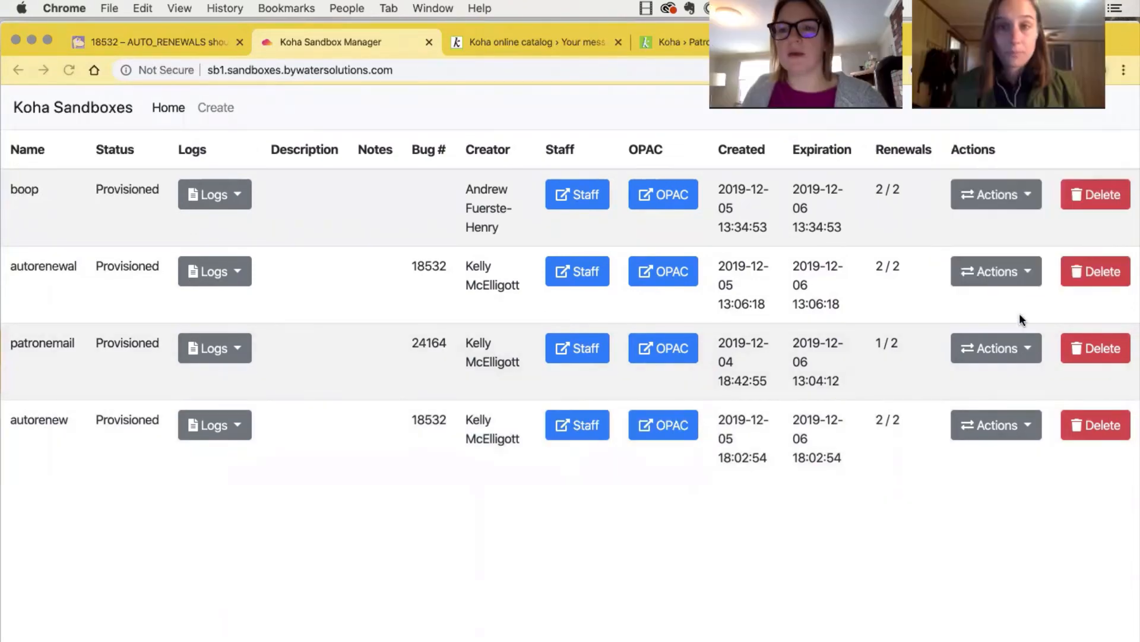
pyautogui.click(1010, 271)
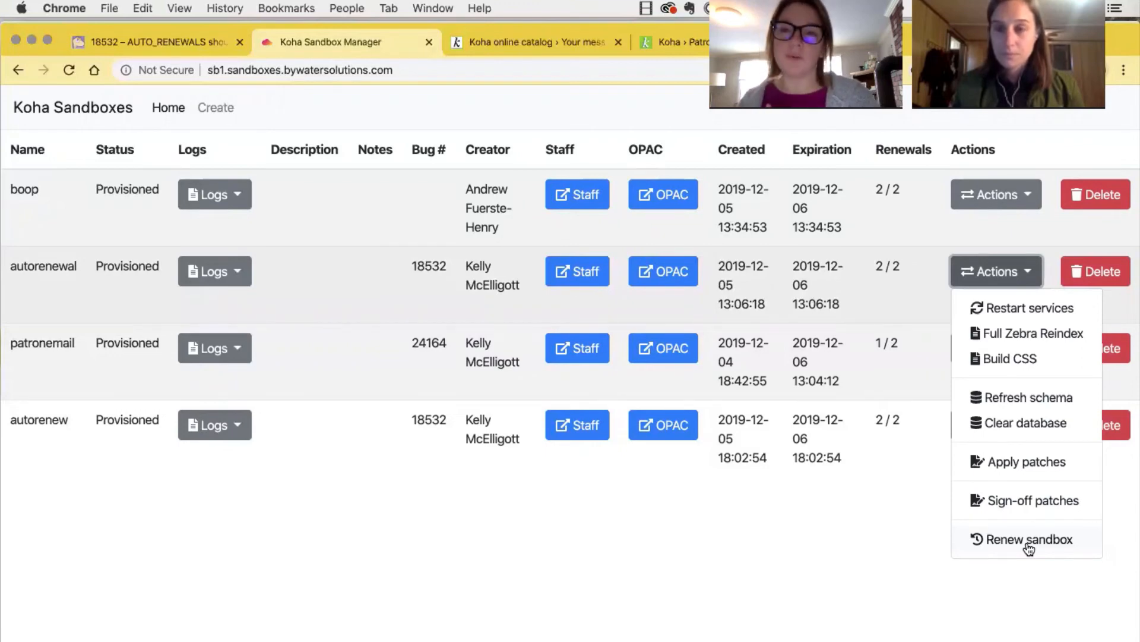
pyautogui.click(1004, 501)
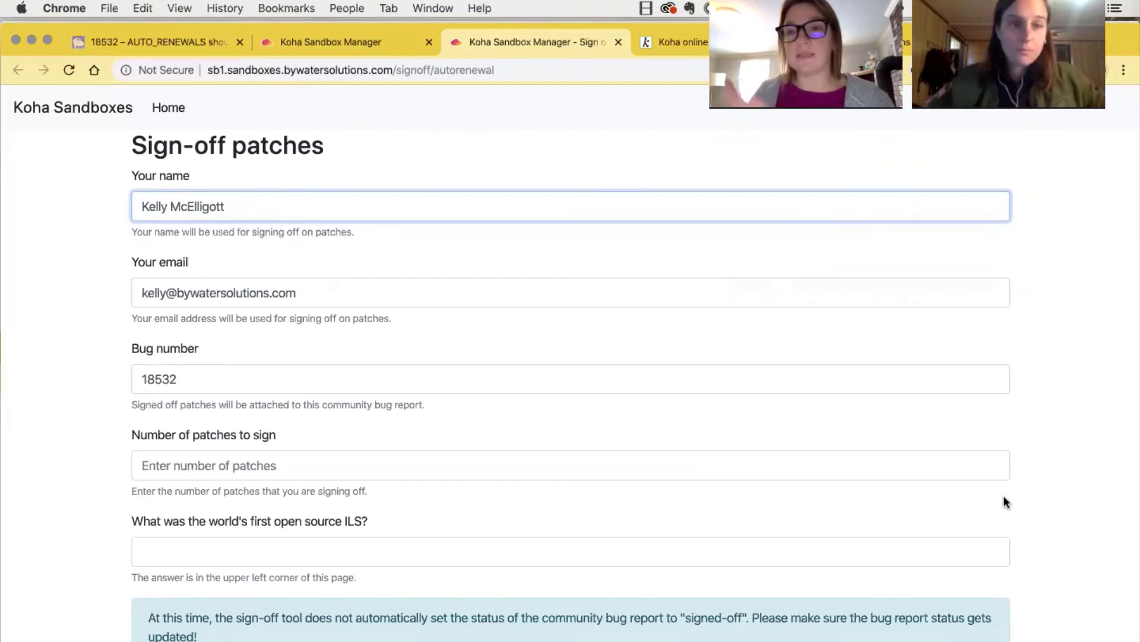
# Set the number of patches to sign to 1, answer the open source ILS question with koha, and submit the sign-off
pyautogui.click(180, 463)
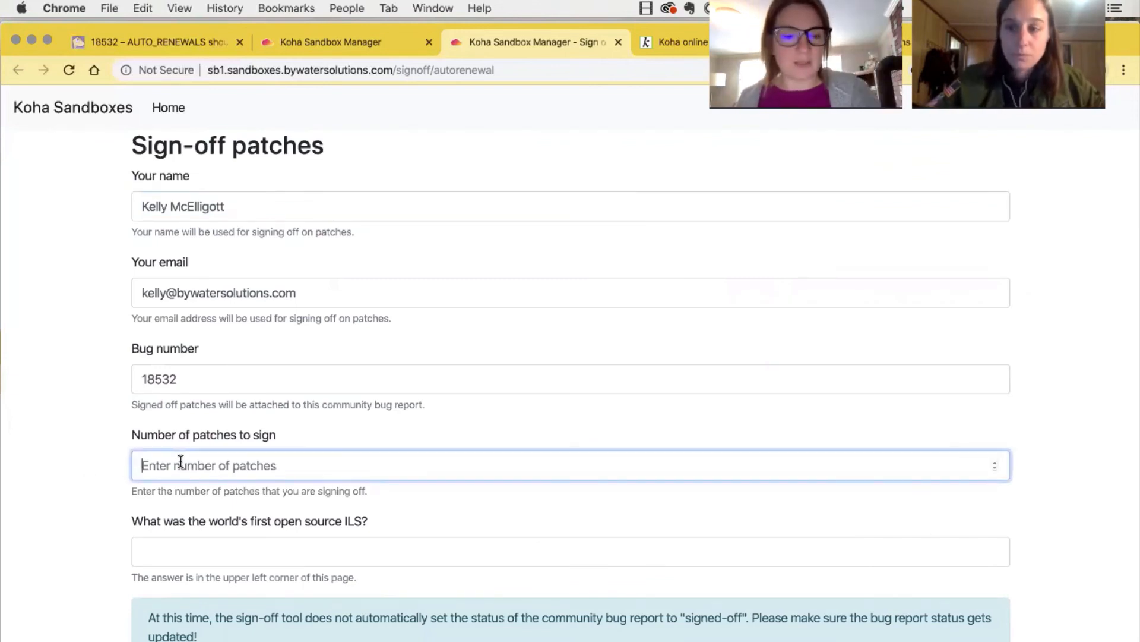
pyautogui.write('1')
pyautogui.click(191, 540)
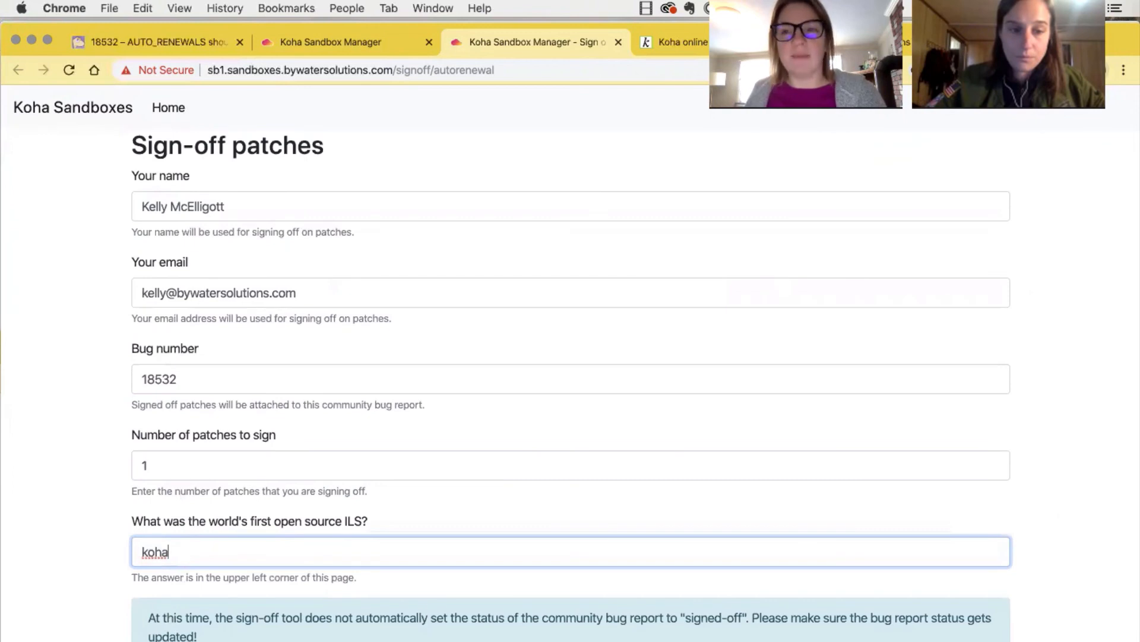
pyautogui.press('Return')
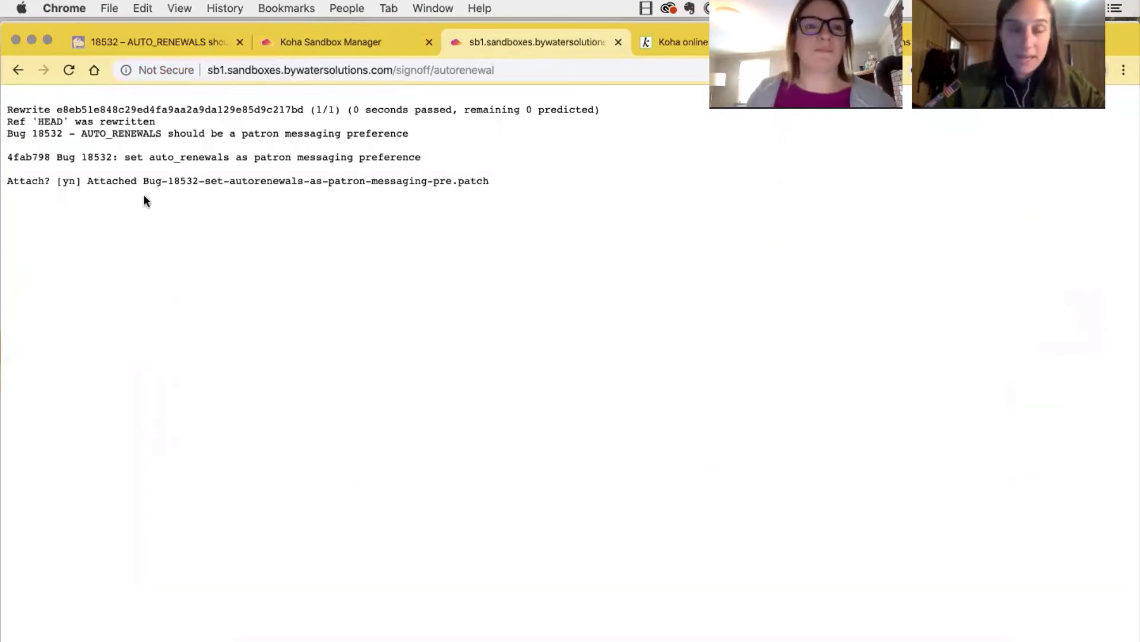
# Reload the bug 18532 report and review its latest comments for the patch sign-off
pyautogui.click(169, 42)
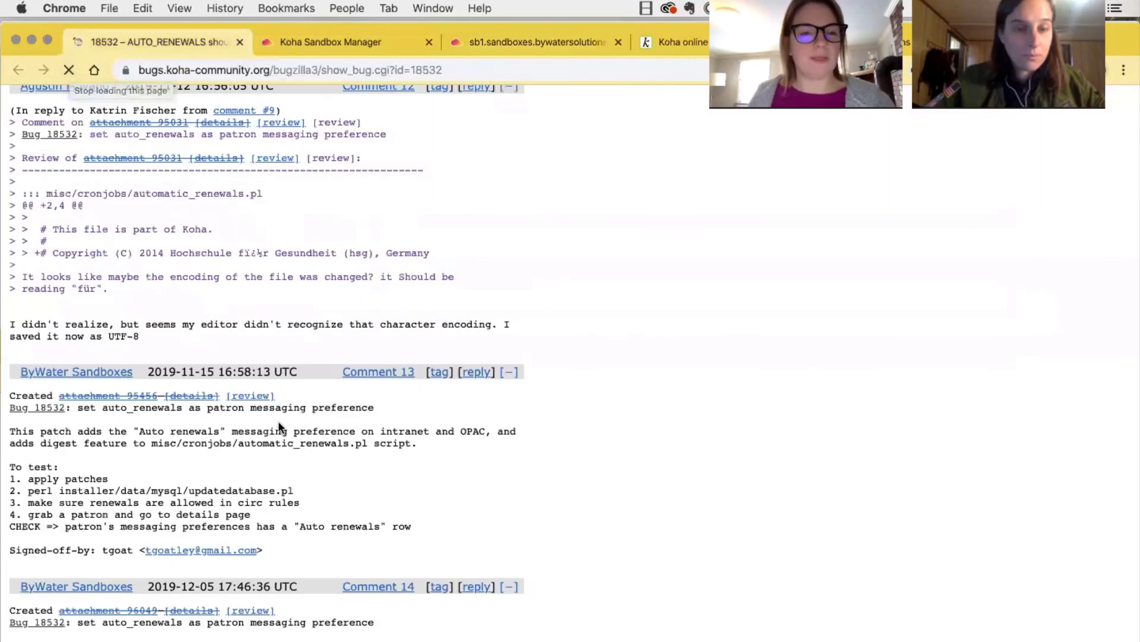
pyautogui.scroll(-10, 278, 422)
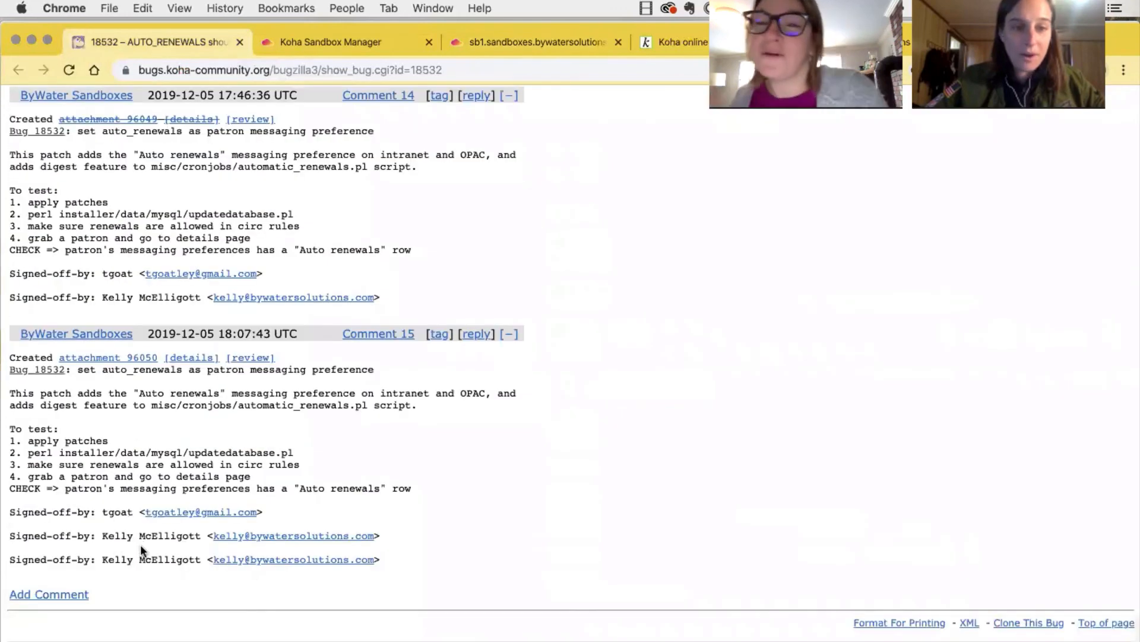